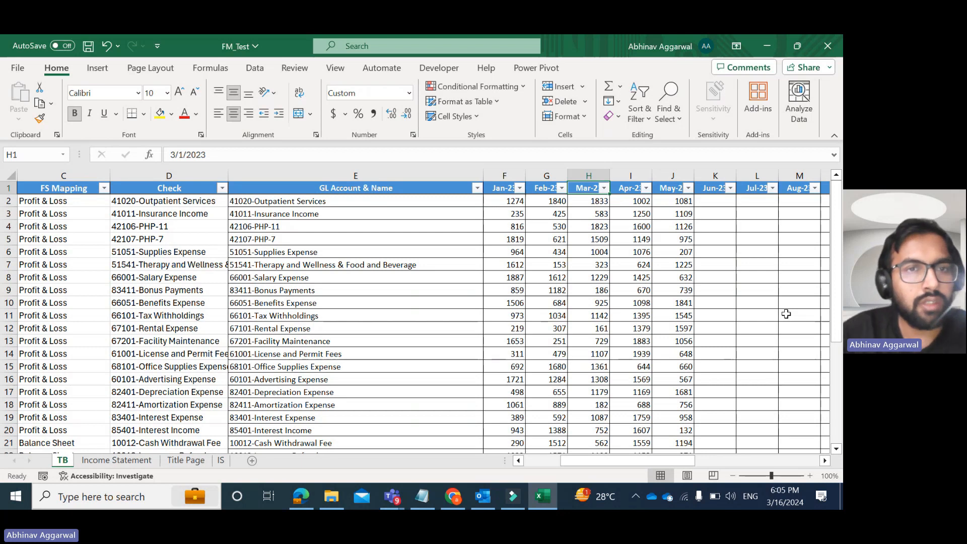
Compare the TB sheet's mapping columns with the line items and M-o-M header on the Income Statement sheet.
{"action": "key", "text": "ctrl+Home"}
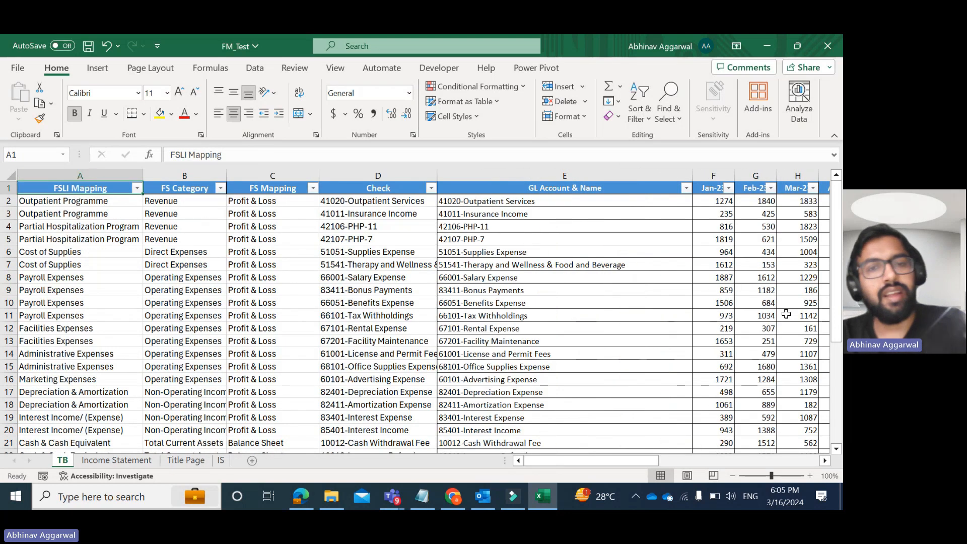
{"action": "key", "text": "Right"}
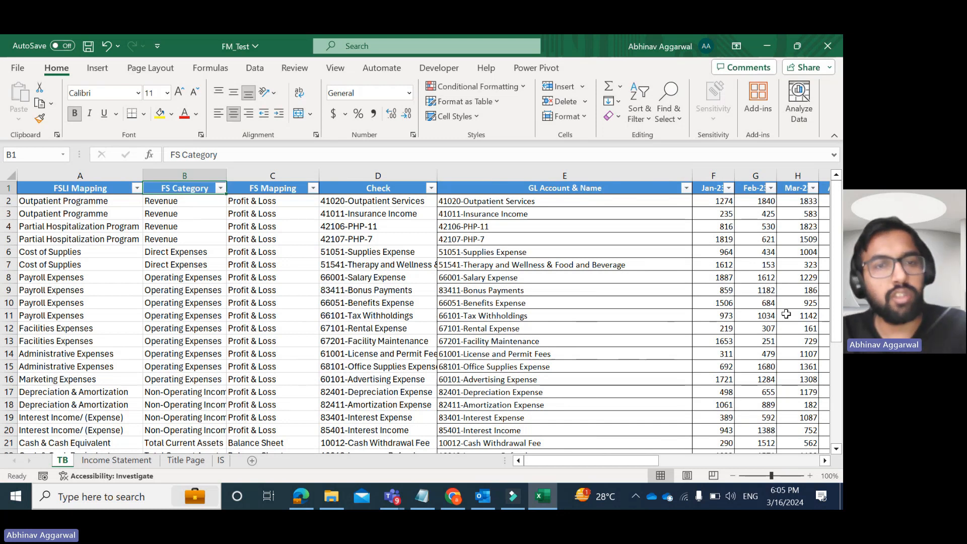
{"action": "key", "text": "Down"}
{"action": "key", "text": "Up"}
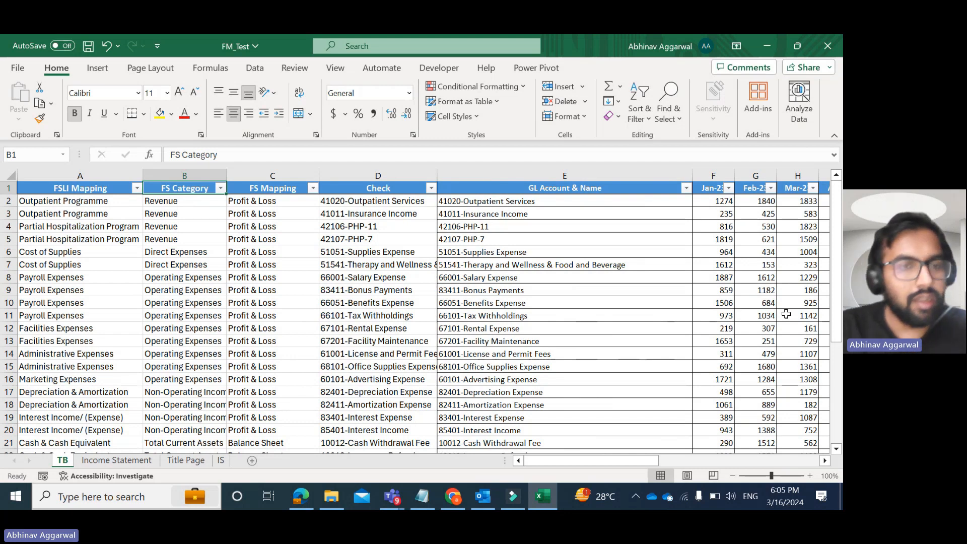
{"action": "left_click", "coordinate": [139, 460]}
{"action": "key", "text": "Home"}
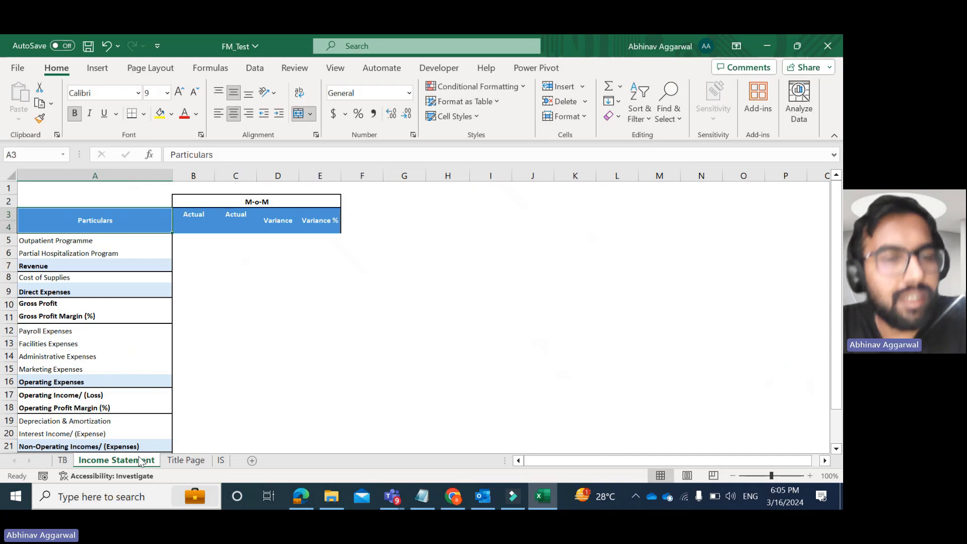
{"action": "key", "text": "Down"}
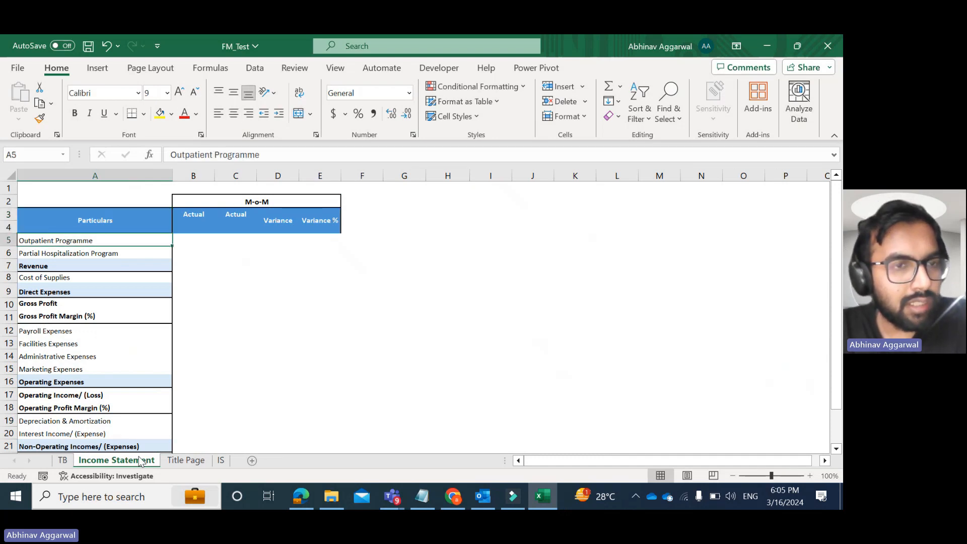
{"action": "key", "text": "Down"}
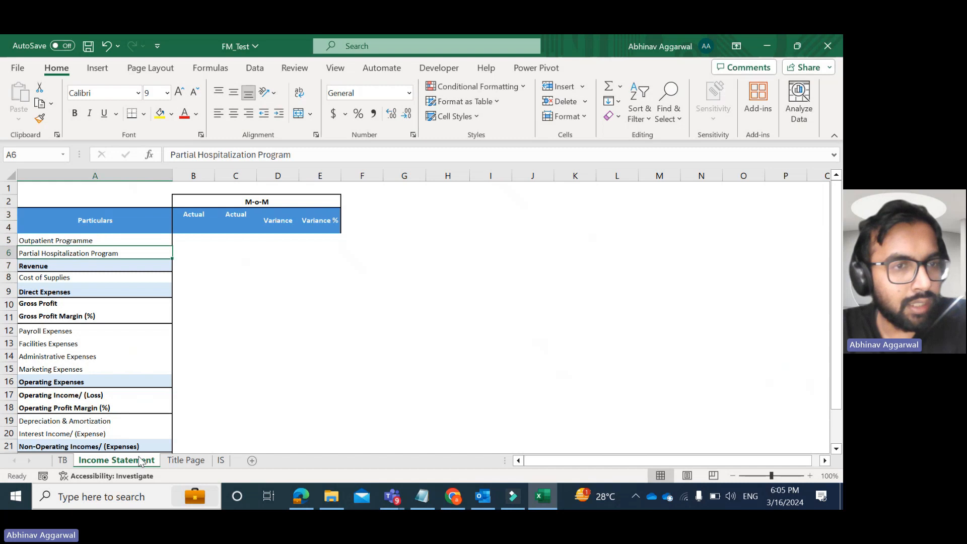
{"action": "left_click", "coordinate": [62, 460]}
{"action": "left_click", "coordinate": [100, 201]}
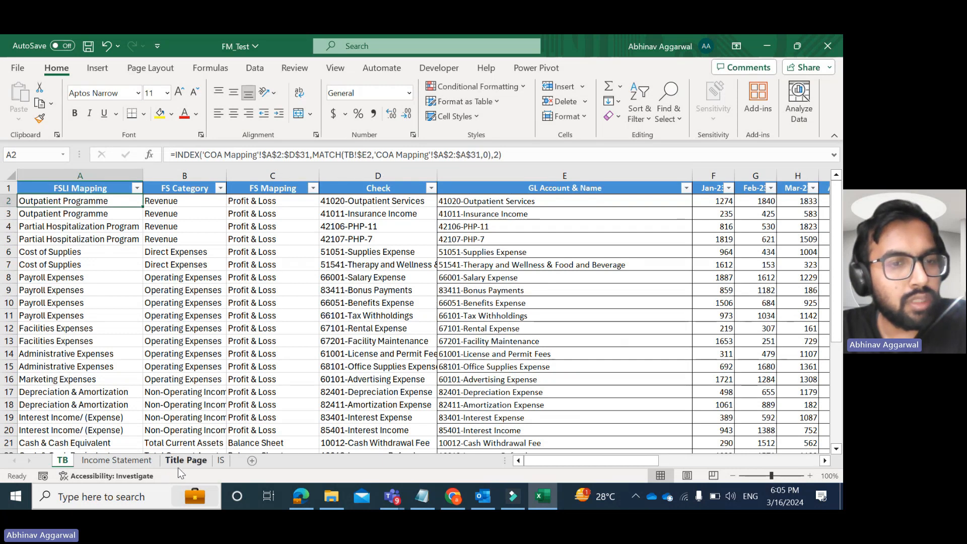
{"action": "left_click", "coordinate": [117, 460]}
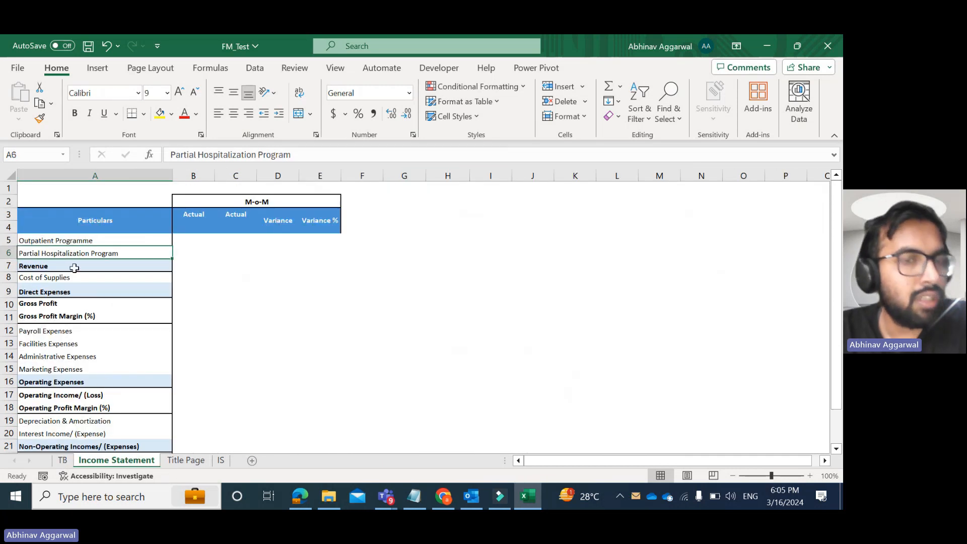
{"action": "key", "text": "Right"}
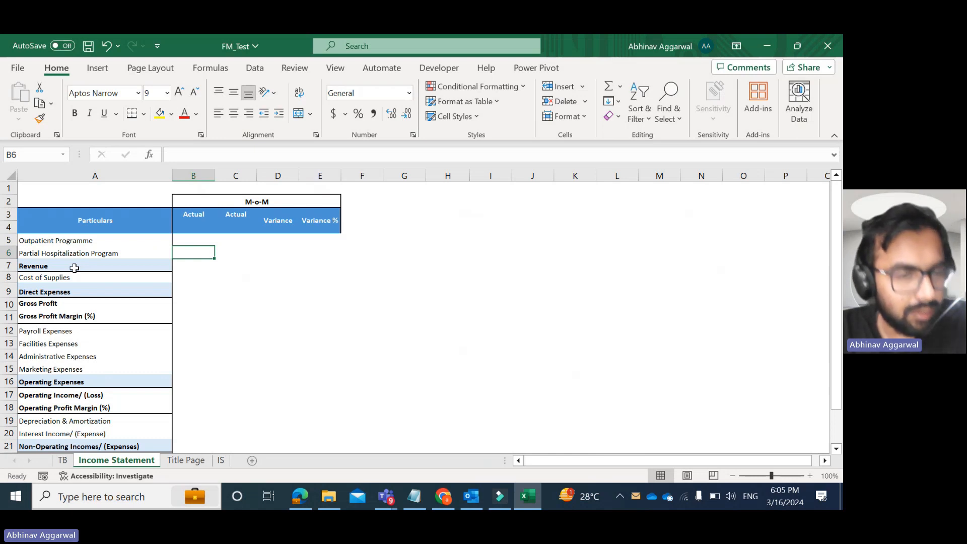
{"action": "key", "text": "Right"}
{"action": "key", "text": "Up"}
{"action": "key", "text": "Up"}
{"action": "key", "text": "Up"}
{"action": "key", "text": "Up"}
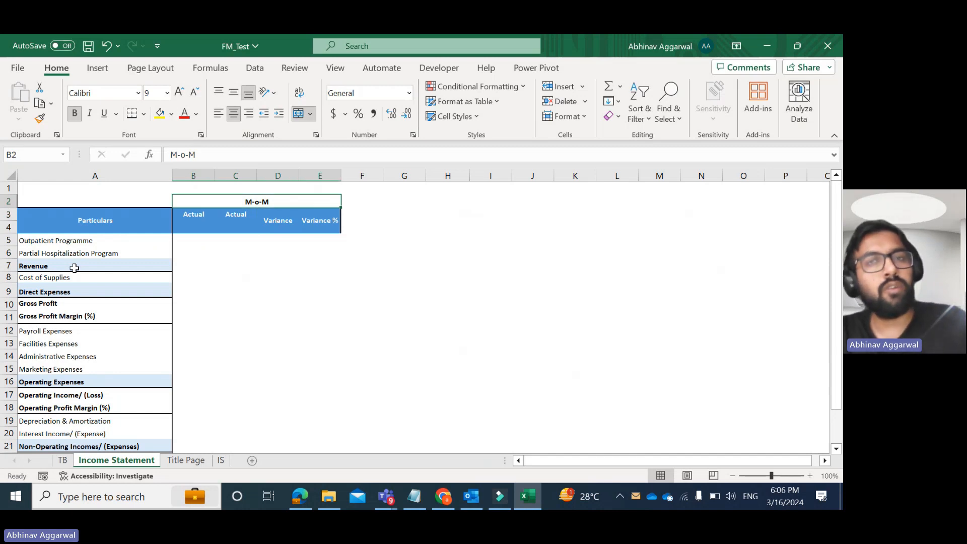
Enter the labels YTD, YoY and Actual VS Budget in cells H1 to J1 of the Income Statement sheet.
{"action": "key", "text": "Right"}
{"action": "key", "text": "Right"}
{"action": "key", "text": "Right"}
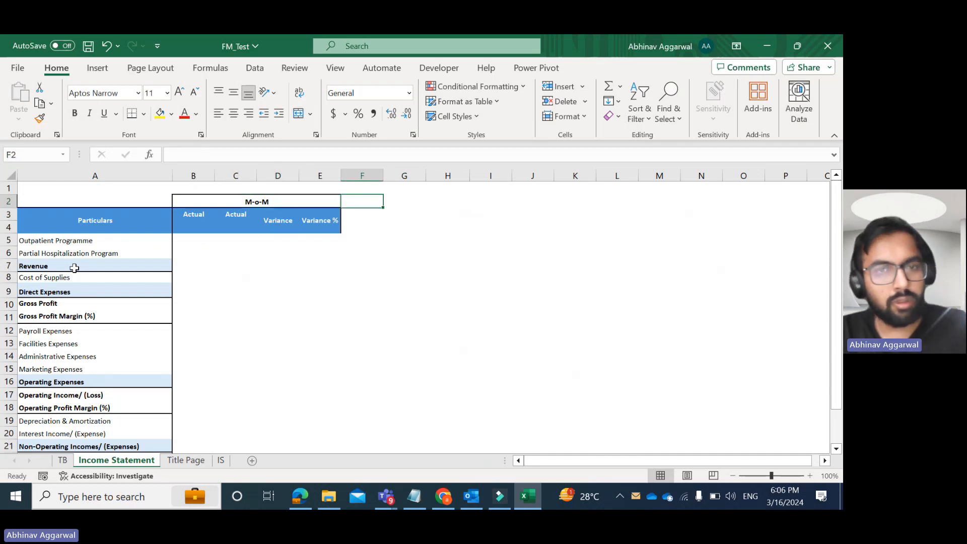
{"action": "key", "text": "Up"}
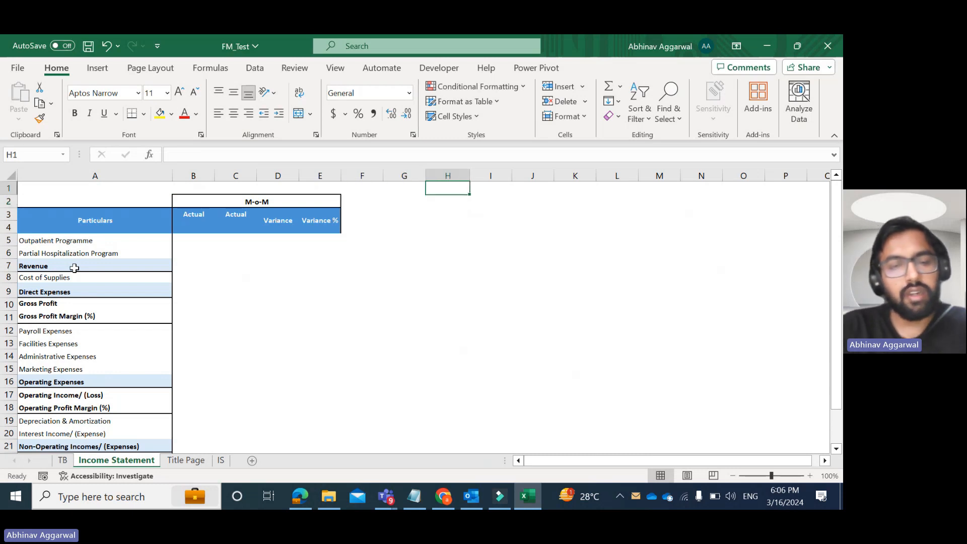
{"action": "type", "text": "YTD"}
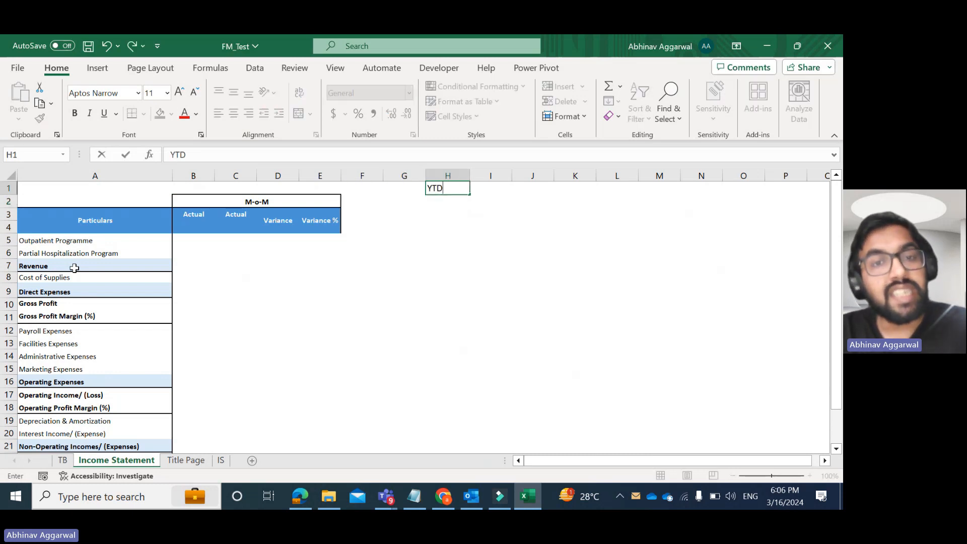
{"action": "key", "text": "Tab"}
{"action": "type", "text": "M"}
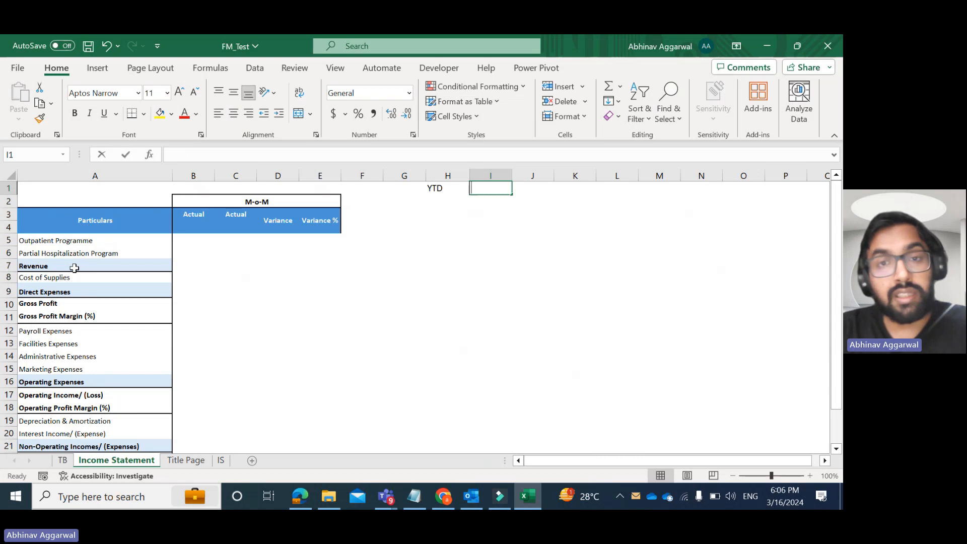
{"action": "key", "text": "BackSpace"}
{"action": "type", "text": "Y"}
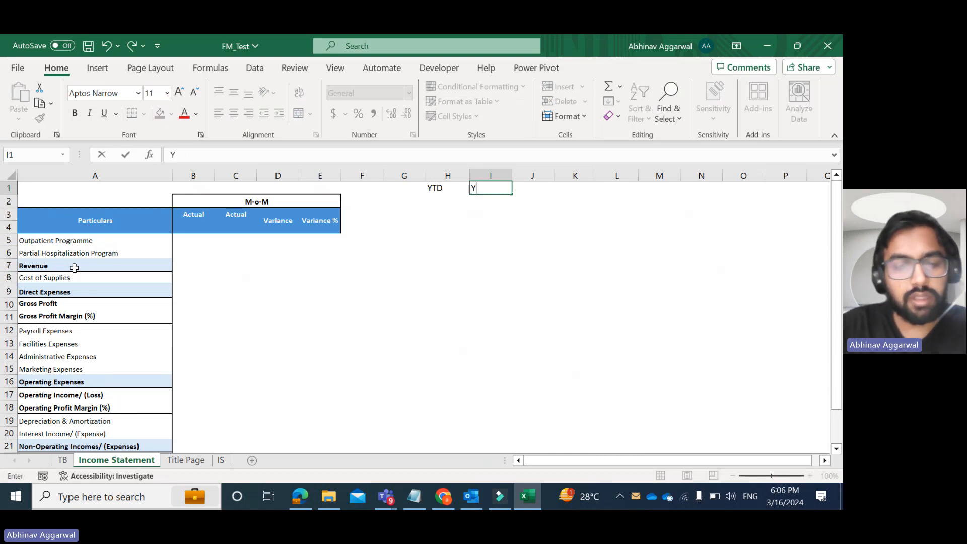
{"action": "type", "text": "oY"}
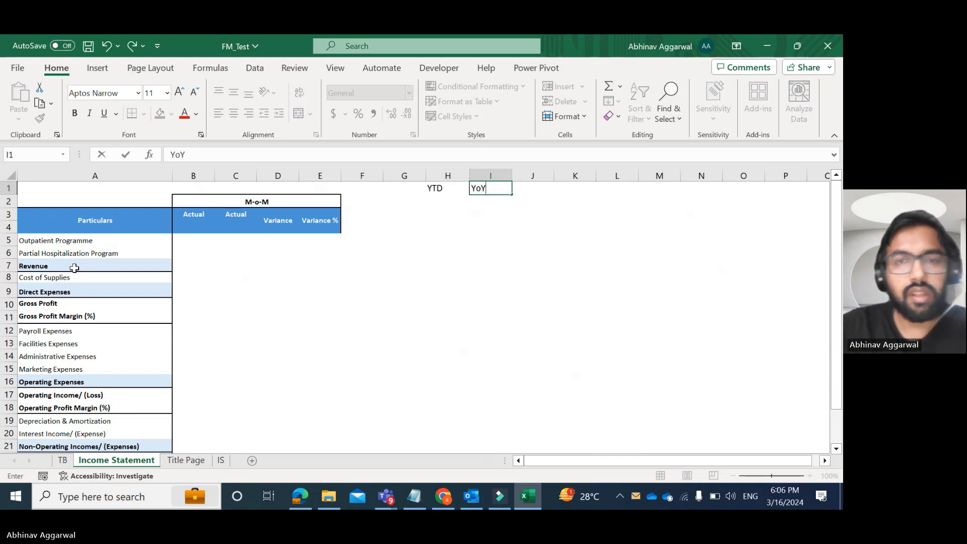
{"action": "key", "text": "Tab"}
{"action": "type", "text": "Actual"}
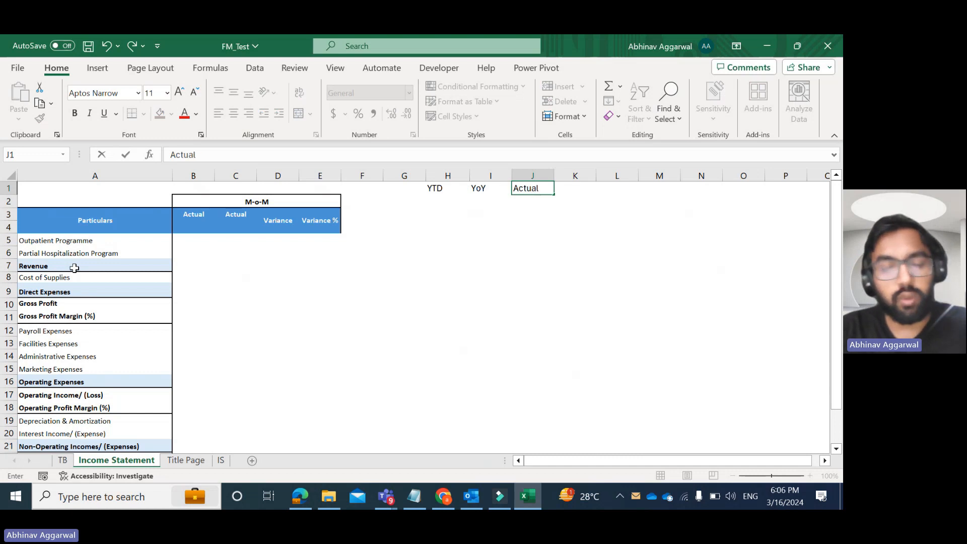
{"action": "type", "text": " VS Buf"}
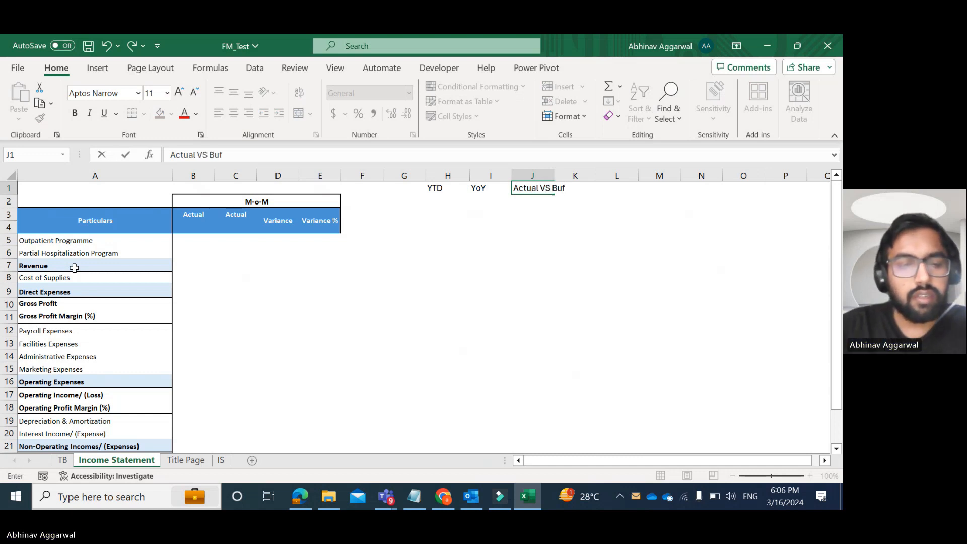
{"action": "key", "text": "BackSpace"}
{"action": "type", "text": "dget"}
{"action": "key", "text": "Return"}
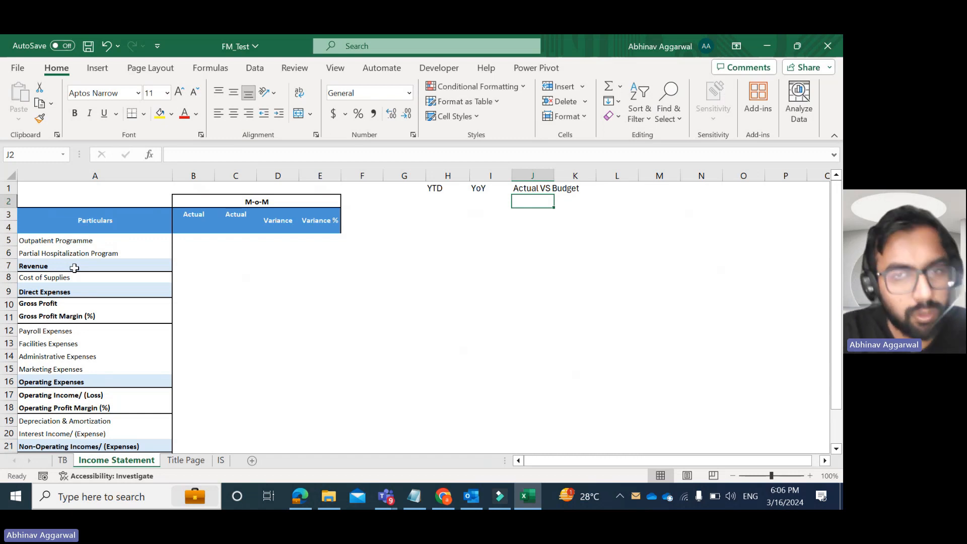
Review the Income Statement's line items in column A, from Outpatient Programme down to Net Profit Margin %.
{"action": "key", "text": "Left"}
{"action": "key", "text": "Left"}
{"action": "key", "text": "Left"}
{"action": "key", "text": "Left"}
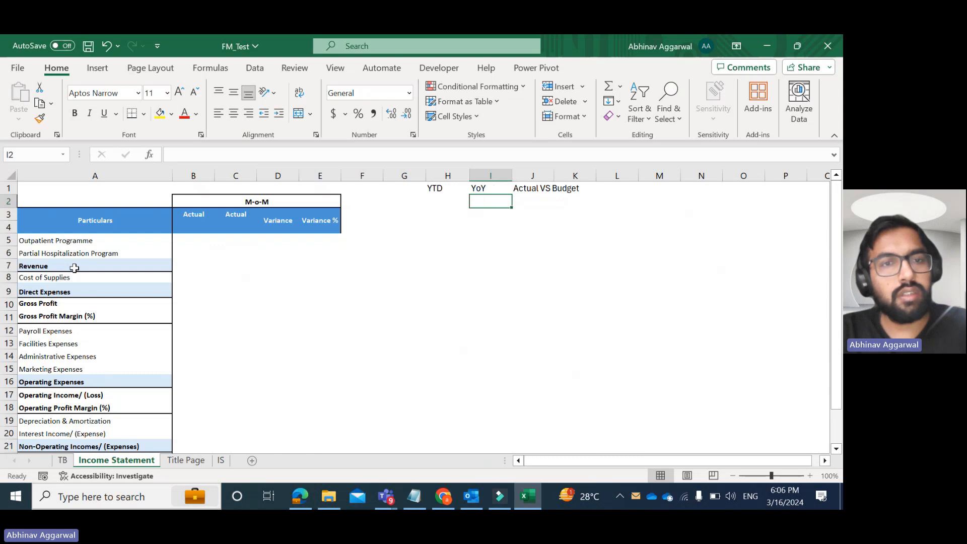
{"action": "key", "text": "Left"}
{"action": "key", "text": "Left"}
{"action": "key", "text": "Down"}
{"action": "key", "text": "Down"}
{"action": "key", "text": "Down"}
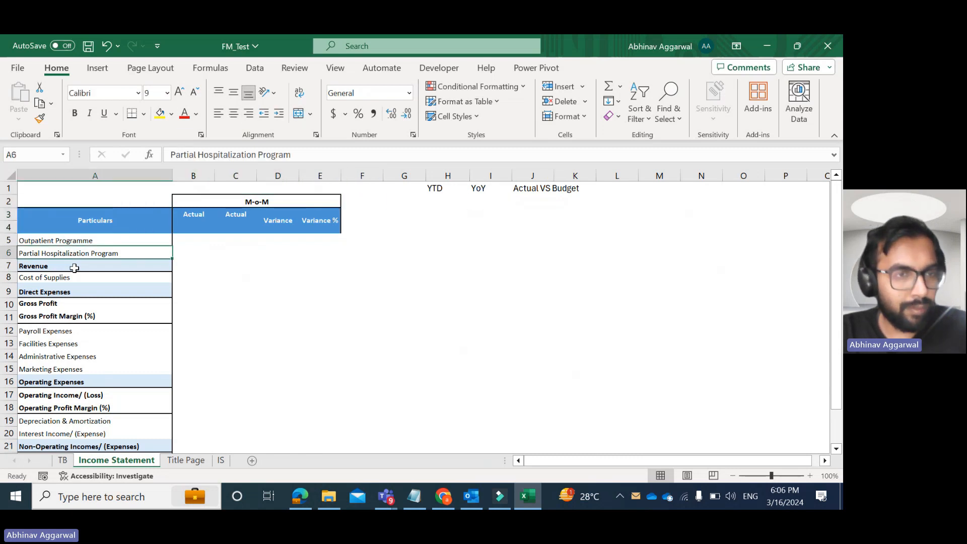
{"action": "key", "text": "Down"}
{"action": "key", "text": "Down"}
{"action": "key", "text": "Down"}
{"action": "key", "text": "Down"}
{"action": "key", "text": "Down"}
{"action": "key", "text": "Down"}
{"action": "key", "text": "Down"}
{"action": "key", "text": "Down"}
{"action": "key", "text": "Down"}
{"action": "key", "text": "Down"}
{"action": "key", "text": "Down"}
{"action": "key", "text": "Down"}
{"action": "key", "text": "Down"}
{"action": "key", "text": "Down"}
{"action": "key", "text": "Down"}
{"action": "key", "text": "Down"}
{"action": "key", "text": "Down"}
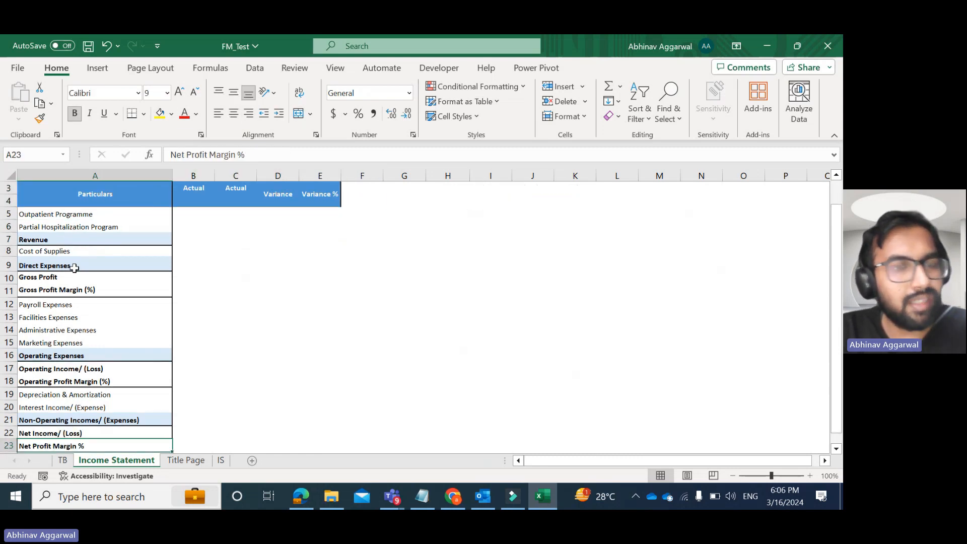
{"action": "key", "text": "Up"}
{"action": "key", "text": "Up"}
{"action": "key", "text": "Up"}
{"action": "key", "text": "Up"}
{"action": "key", "text": "Up"}
{"action": "key", "text": "Up"}
{"action": "key", "text": "Up"}
{"action": "key", "text": "Up"}
{"action": "key", "text": "Up"}
{"action": "key", "text": "Up"}
{"action": "key", "text": "Up"}
{"action": "key", "text": "Up"}
{"action": "key", "text": "Up"}
{"action": "key", "text": "Up"}
{"action": "key", "text": "Up"}
{"action": "key", "text": "Up"}
{"action": "key", "text": "Up"}
{"action": "key", "text": "Up"}
{"action": "key", "text": "Up"}
{"action": "key", "text": "Up"}
{"action": "key", "text": "Down"}
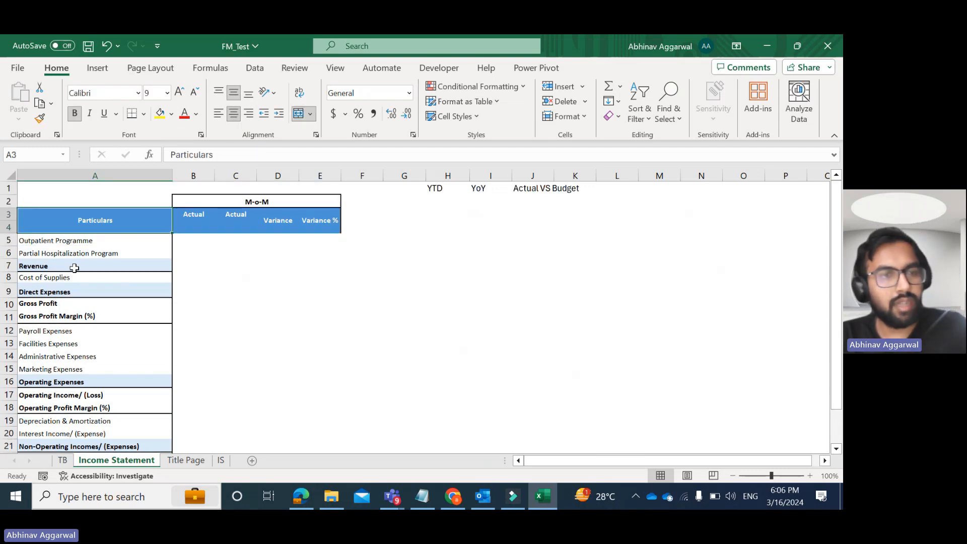
{"action": "key", "text": "Down"}
{"action": "key", "text": "Down"}
{"action": "key", "text": "Down"}
{"action": "key", "text": "Down"}
{"action": "key", "text": "Down"}
{"action": "key", "text": "Down"}
{"action": "key", "text": "Down"}
{"action": "key", "text": "Down"}
{"action": "key", "text": "Down"}
{"action": "key", "text": "Down"}
{"action": "key", "text": "Down"}
{"action": "key", "text": "Down"}
{"action": "key", "text": "Down"}
{"action": "key", "text": "Down"}
{"action": "key", "text": "Down"}
{"action": "key", "text": "Down"}
{"action": "key", "text": "Down"}
{"action": "key", "text": "Down"}
{"action": "key", "text": "Down"}
{"action": "key", "text": "Down"}
{"action": "key", "text": "Up"}
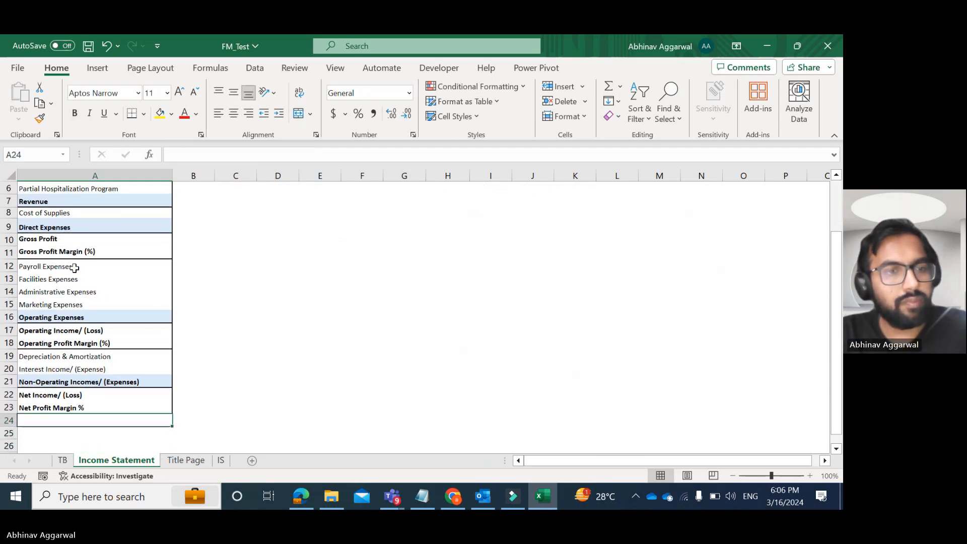
{"action": "key", "text": "Up"}
{"action": "key", "text": "Up"}
{"action": "key", "text": "Up"}
{"action": "key", "text": "Up"}
{"action": "key", "text": "Up"}
{"action": "key", "text": "Up"}
{"action": "key", "text": "Up"}
{"action": "key", "text": "Up"}
{"action": "key", "text": "Up"}
{"action": "key", "text": "Up"}
{"action": "key", "text": "Up"}
{"action": "key", "text": "Up"}
{"action": "key", "text": "Up"}
{"action": "key", "text": "Up"}
{"action": "key", "text": "Up"}
{"action": "key", "text": "Up"}
{"action": "key", "text": "Up"}
{"action": "key", "text": "Up"}
{"action": "key", "text": "Up"}
{"action": "key", "text": "Up"}
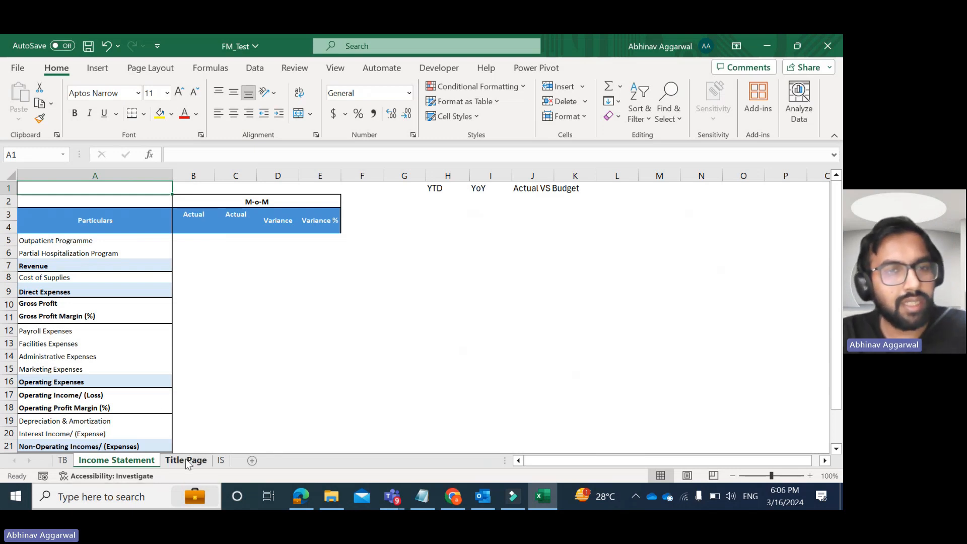
Check which months can be chosen for the Period on the Title Page sheet.
{"action": "left_click", "coordinate": [187, 460]}
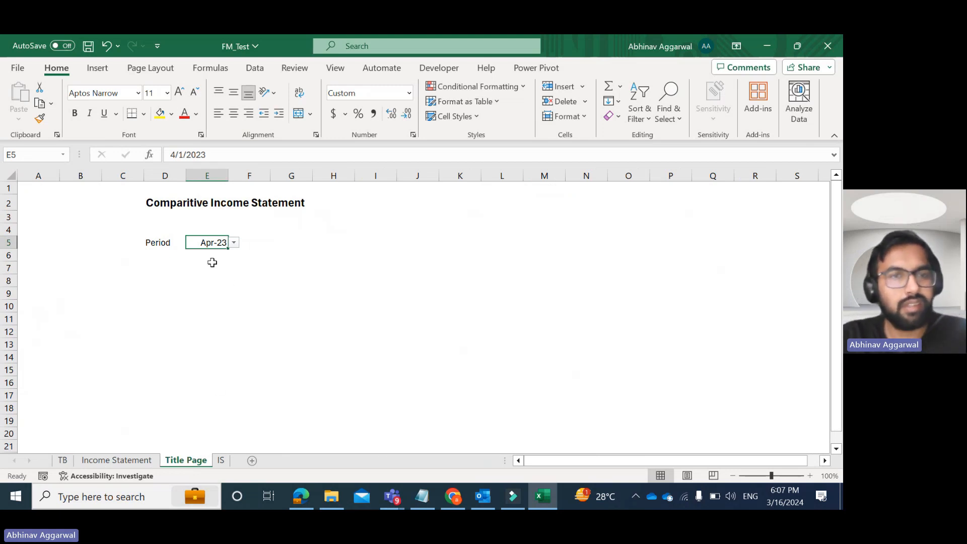
{"action": "left_click", "coordinate": [234, 244]}
{"action": "left_click", "coordinate": [234, 243]}
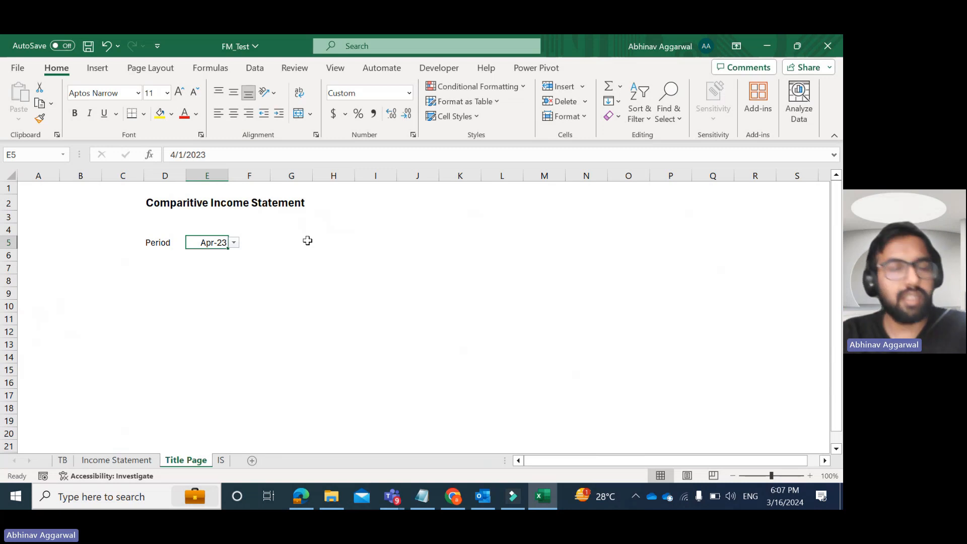
{"action": "left_click", "coordinate": [234, 242]}
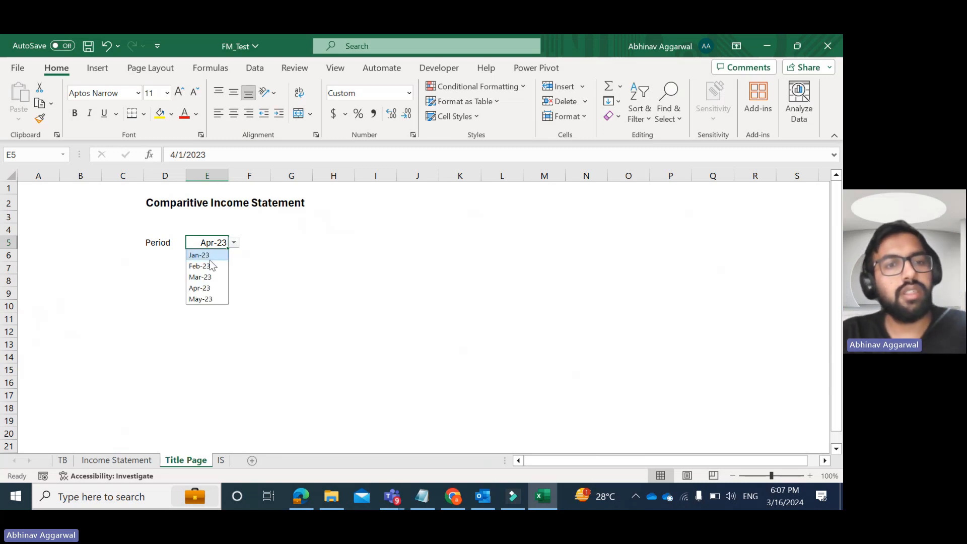
{"action": "left_click", "coordinate": [210, 329]}
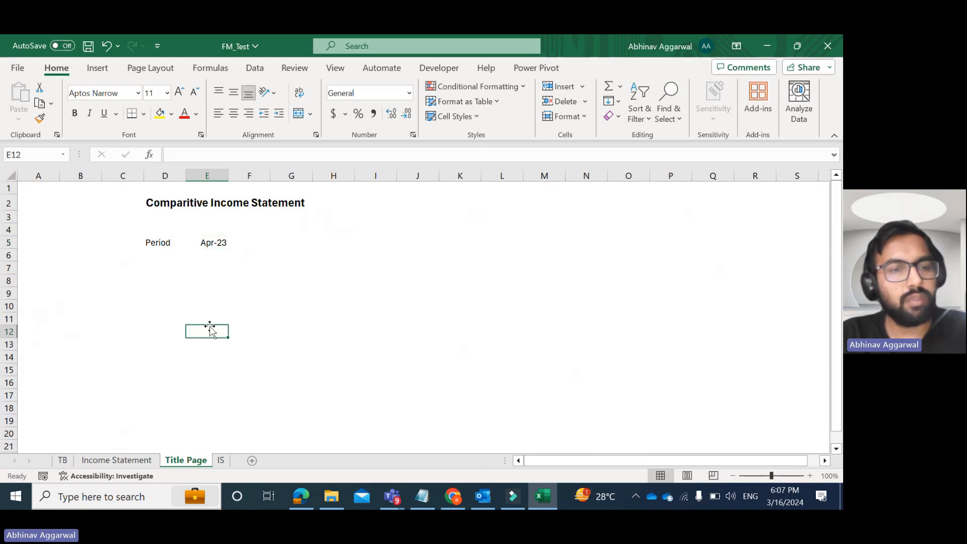
Examine the trial balance columns on the TB sheet, from the FSLI mapping across to the monthly figures.
{"action": "left_click", "coordinate": [62, 460]}
{"action": "key", "text": "Right"}
{"action": "key", "text": "Right"}
{"action": "key", "text": "Right"}
{"action": "key", "text": "Right"}
{"action": "key", "text": "Right"}
{"action": "key", "text": "Right"}
{"action": "key", "text": "Right"}
{"action": "key", "text": "Left"}
{"action": "key", "text": "Left"}
{"action": "key", "text": "Home"}
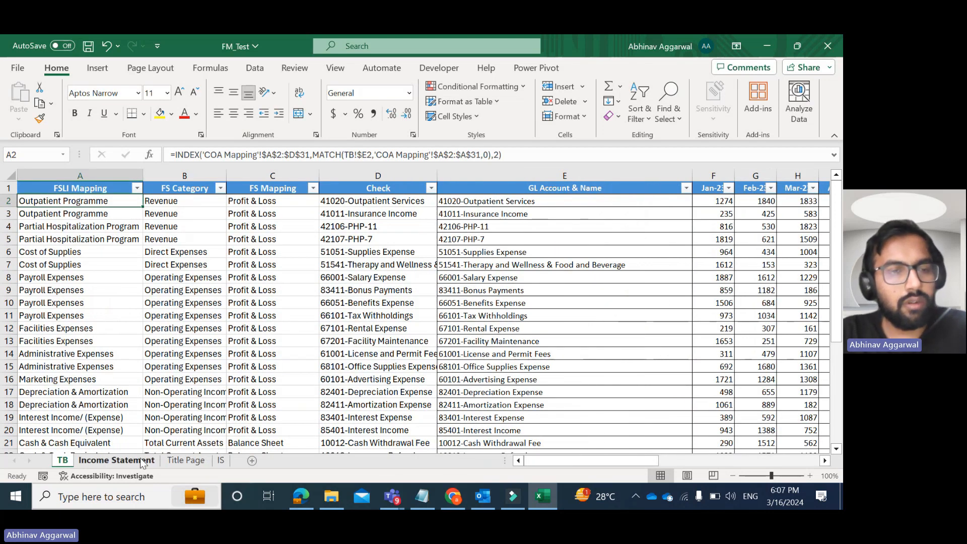
Link the first Actual column's date in cell B4 of the Income Statement to the period in 'Title Page'!E5.
{"action": "left_click", "coordinate": [116, 459]}
{"action": "key", "text": "Down"}
{"action": "key", "text": "Down"}
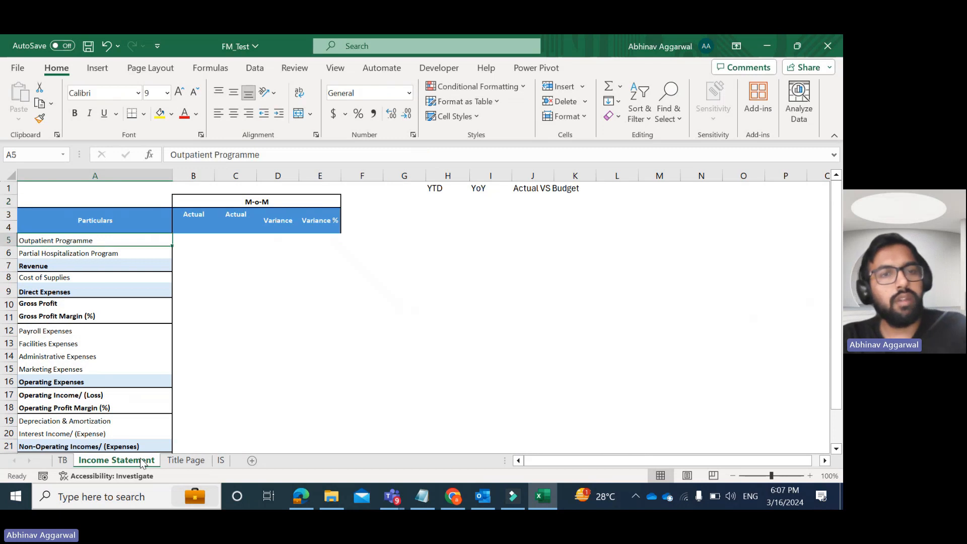
{"action": "key", "text": "Right"}
{"action": "key", "text": "Up"}
{"action": "type", "text": "="}
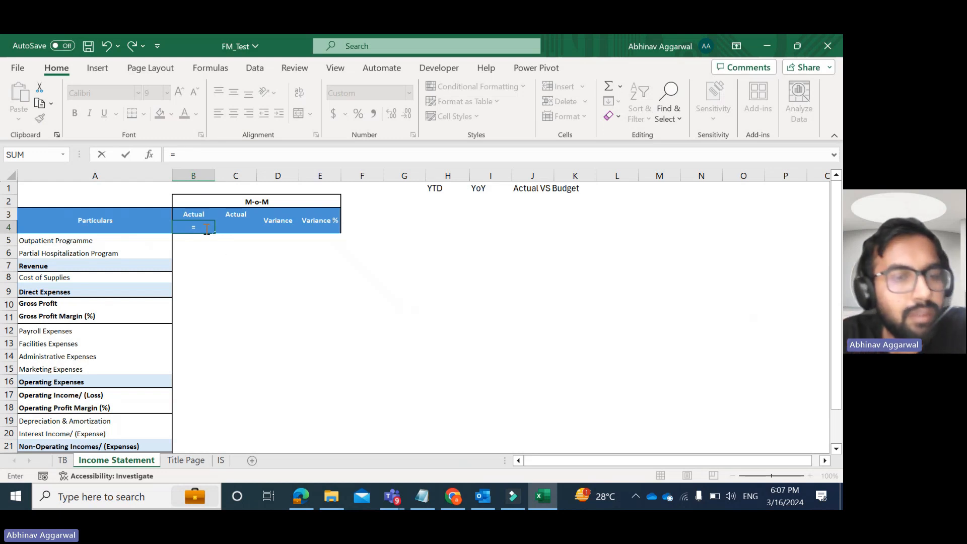
{"action": "left_click", "coordinate": [189, 460]}
{"action": "left_click", "coordinate": [214, 247]}
{"action": "key", "text": "Return"}
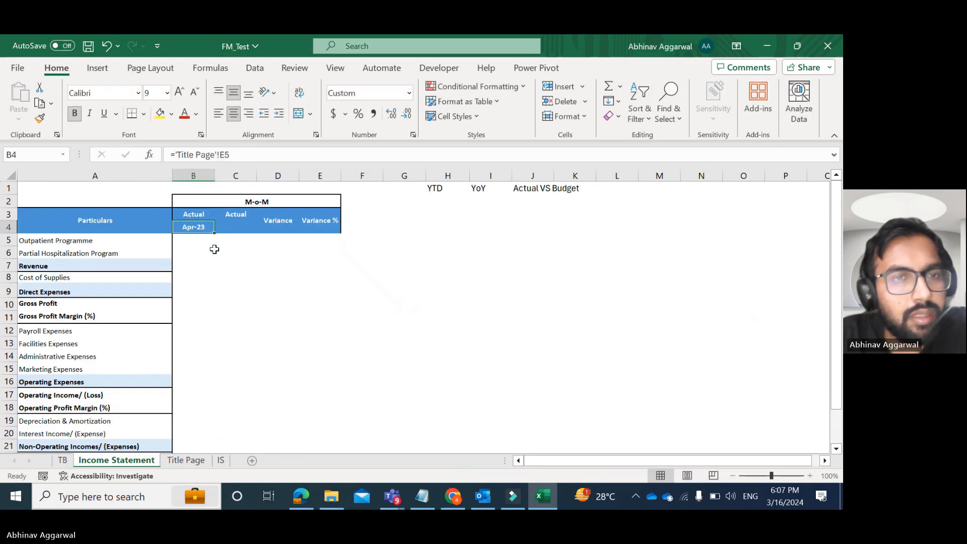
Enter =EOMONTH(B4,-2)+1 in C4 as the prior-month date of the second Actual column.
{"action": "key", "text": "Right"}
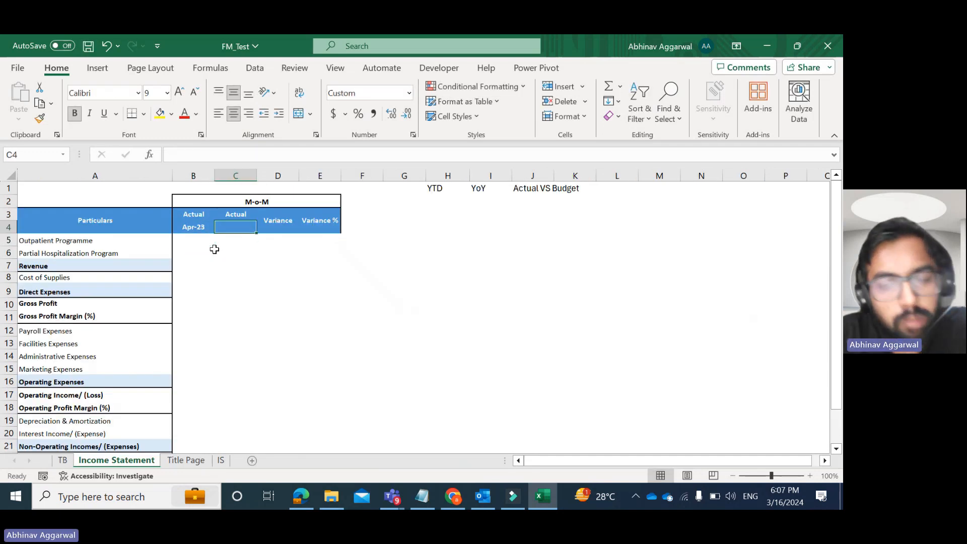
{"action": "type", "text": "=eo"}
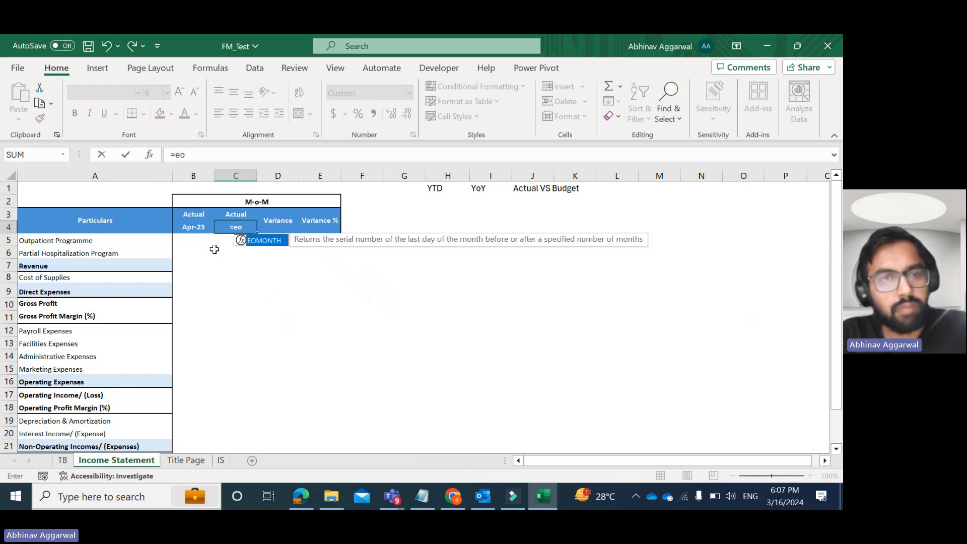
{"action": "key", "text": "Tab"}
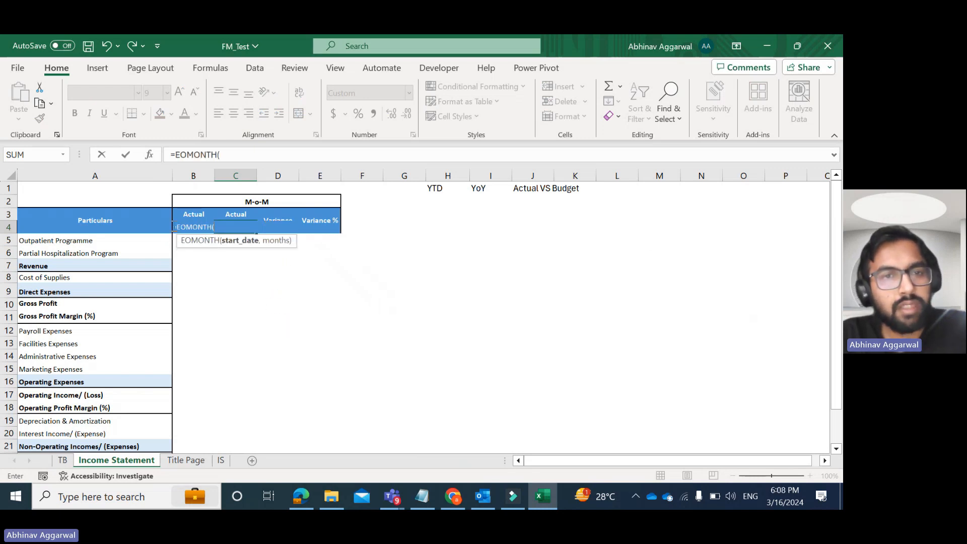
{"action": "left_click", "coordinate": [150, 227]}
{"action": "key", "text": "Right"}
{"action": "type", "text": ",-2)+1"}
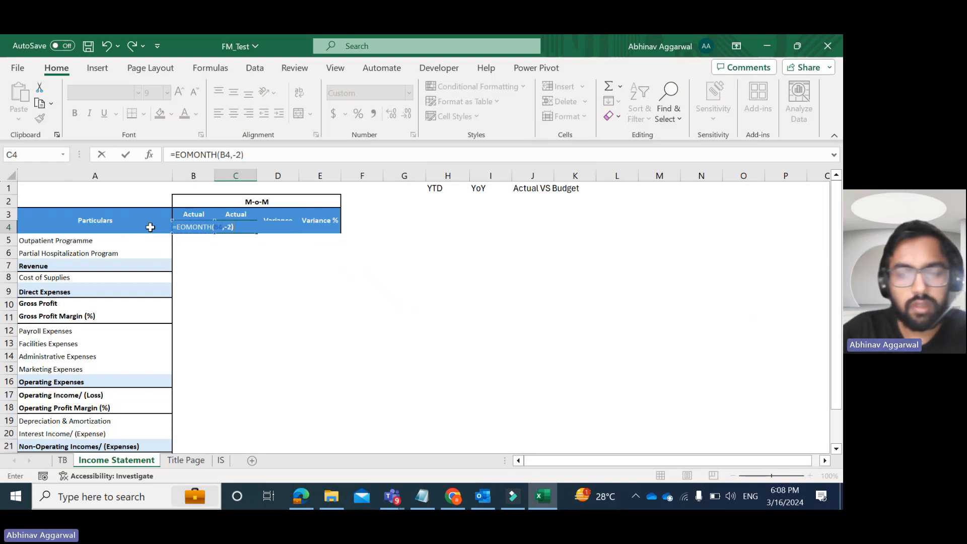
{"action": "key", "text": "Return"}
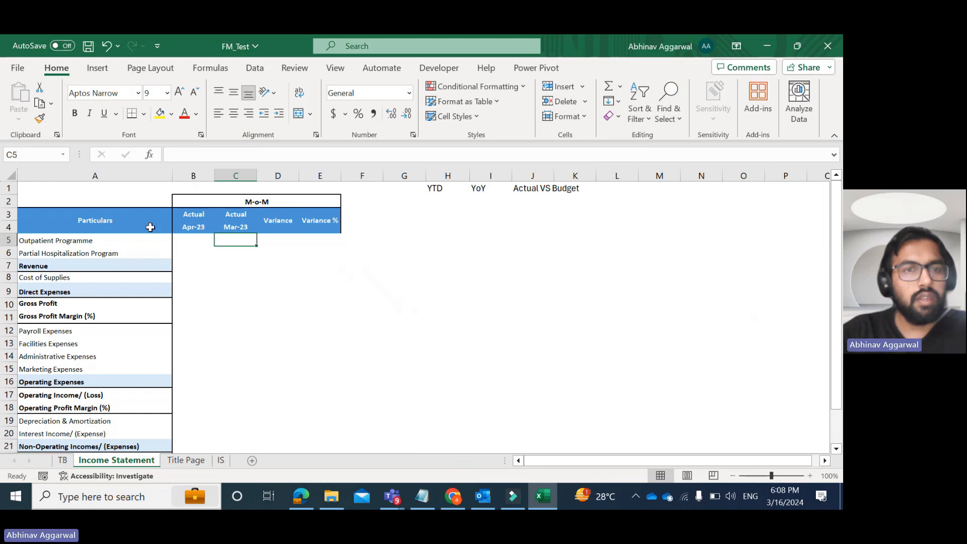
{"action": "key", "text": "Up"}
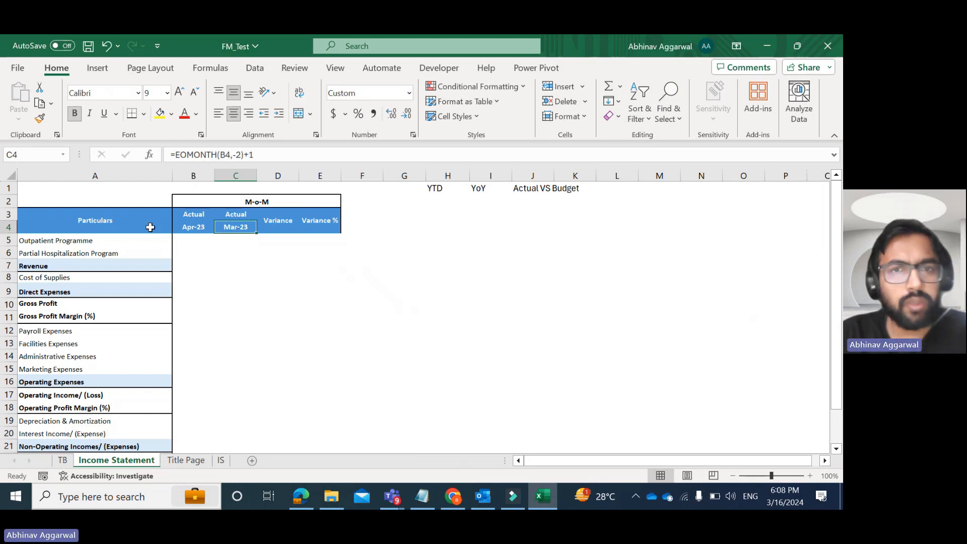
{"action": "key", "text": "Left"}
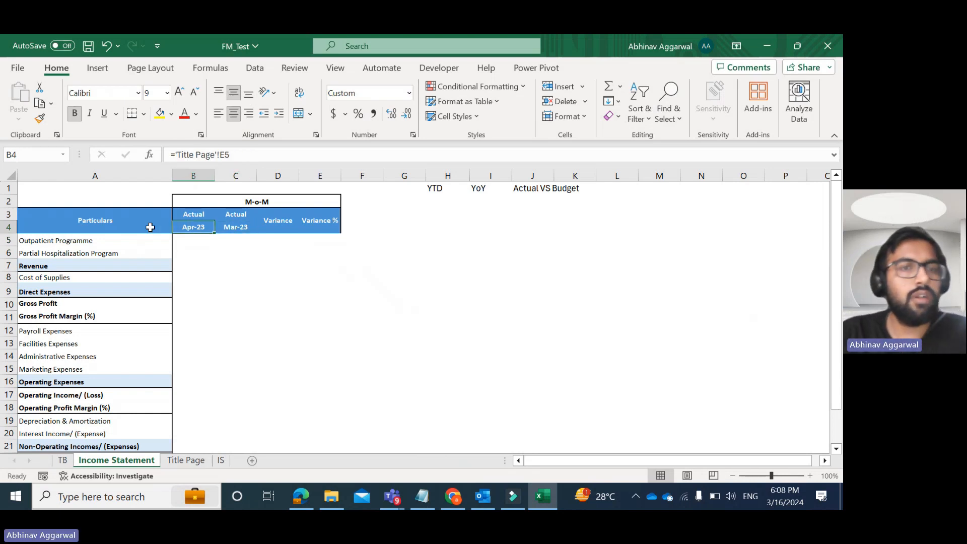
{"action": "key", "text": "Right"}
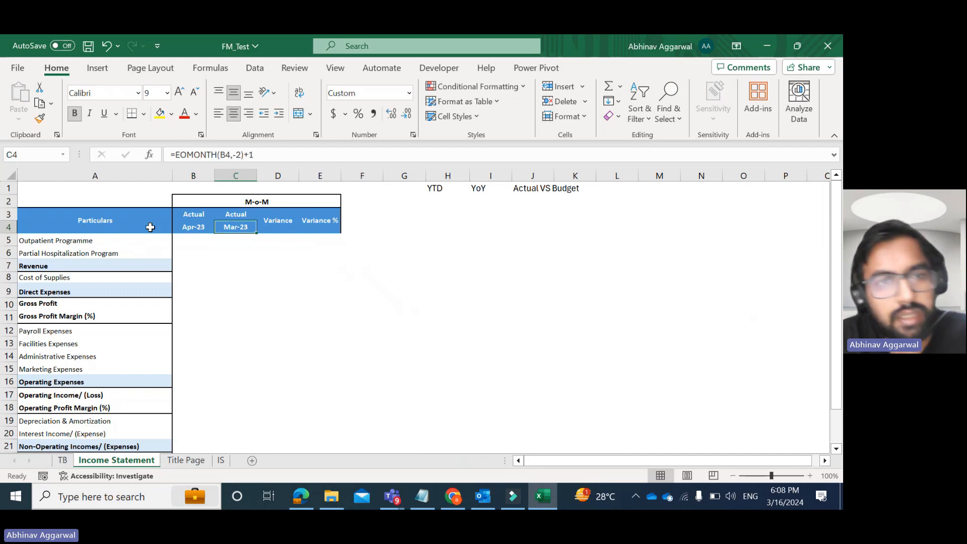
Set the Period on the Title Page sheet to Mar-23 and check the Income Statement's date headers.
{"action": "left_click", "coordinate": [185, 460]}
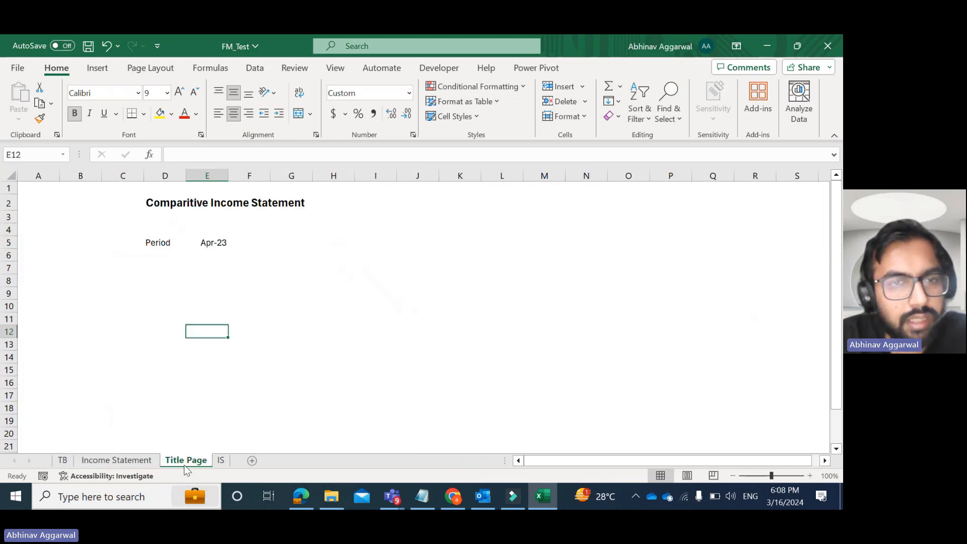
{"action": "left_click", "coordinate": [214, 241]}
{"action": "left_click", "coordinate": [234, 242]}
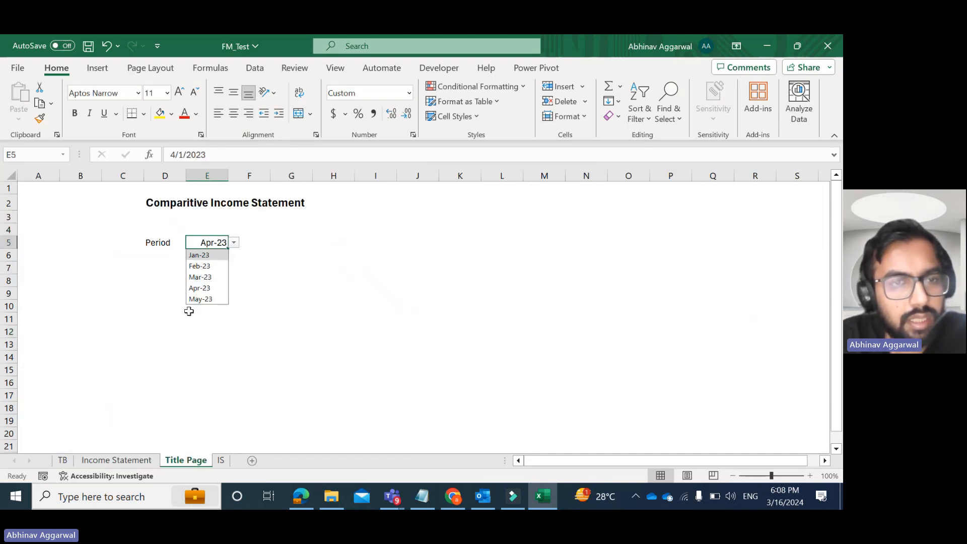
{"action": "left_click", "coordinate": [200, 277]}
{"action": "left_click", "coordinate": [116, 459]}
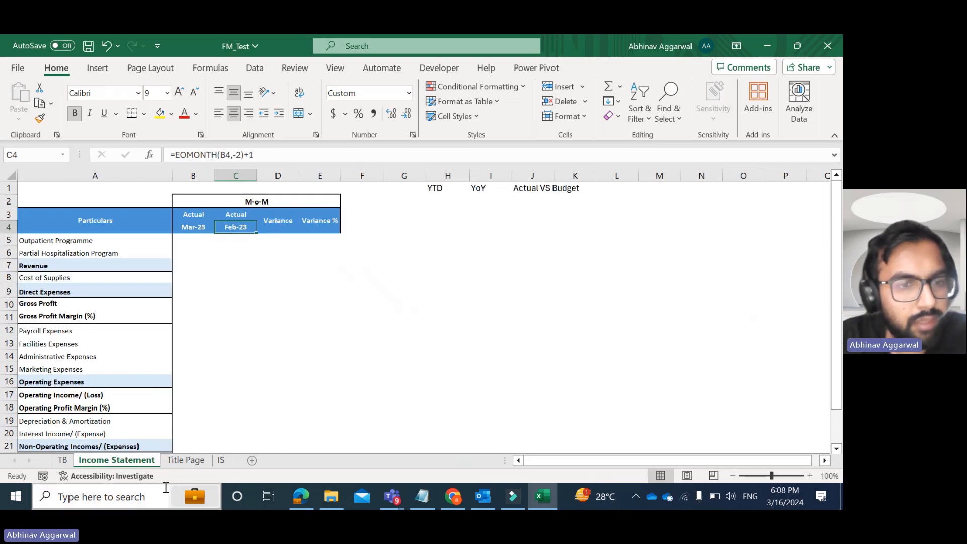
Set the Period on the Title Page sheet to May-23 and return to the Income Statement.
{"action": "left_click", "coordinate": [186, 460]}
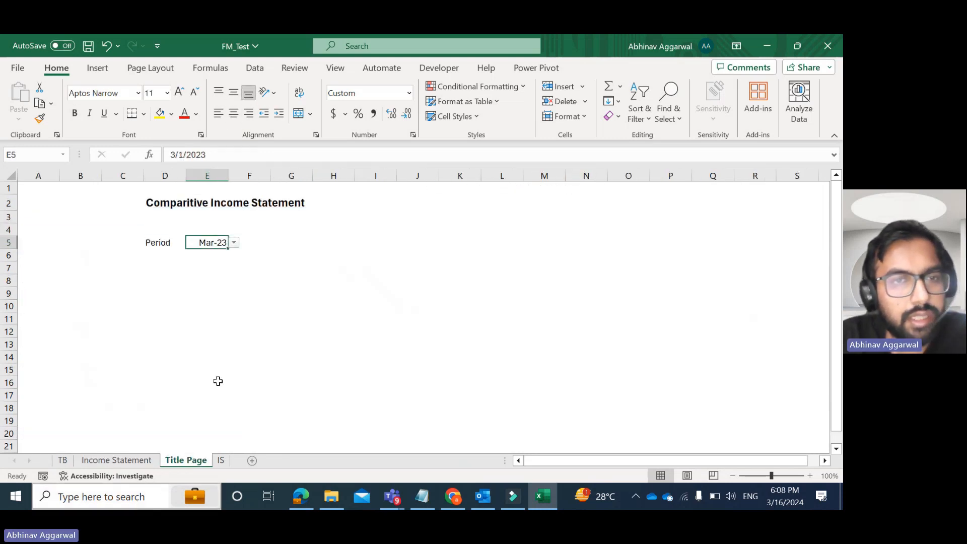
{"action": "left_click", "coordinate": [233, 242]}
{"action": "left_click", "coordinate": [200, 299]}
{"action": "left_click", "coordinate": [117, 459]}
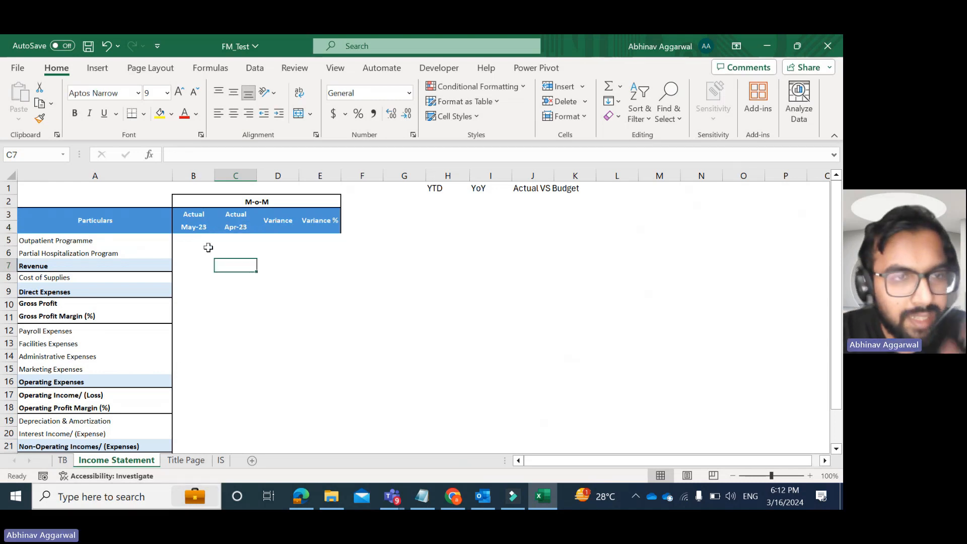
Start a SUMPRODUCT formula in B5 for Outpatient Programme, using the absolute monthly amounts range TB!$F$2:$J$31.
{"action": "key", "text": "Up"}
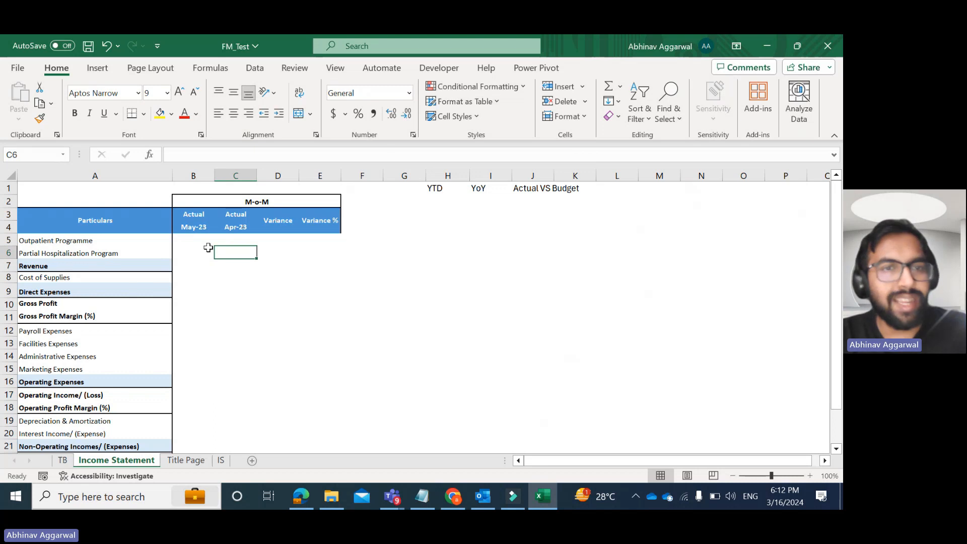
{"action": "key", "text": "Left"}
{"action": "key", "text": "Up"}
{"action": "key", "text": "Up"}
{"action": "key", "text": "Down"}
{"action": "key", "text": "Left"}
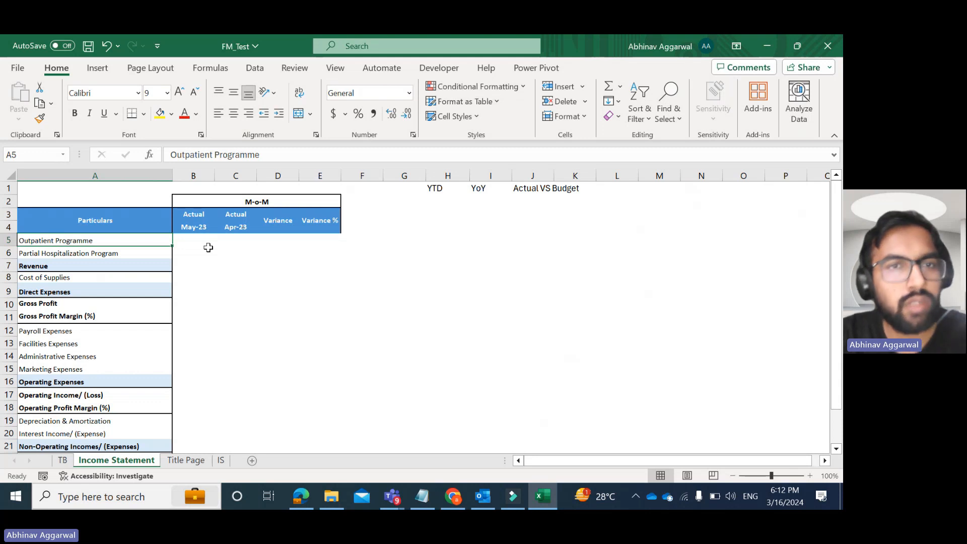
{"action": "key", "text": "Right"}
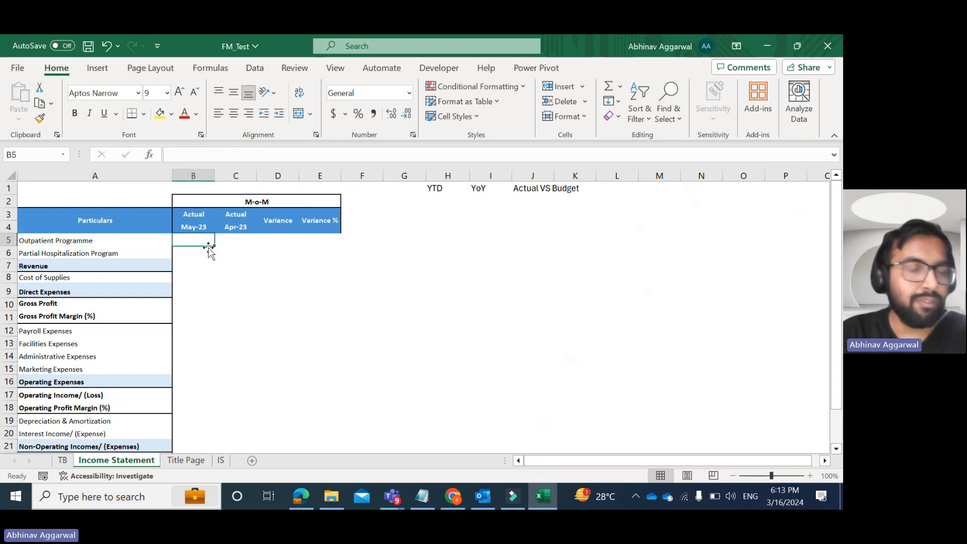
{"action": "type", "text": "="}
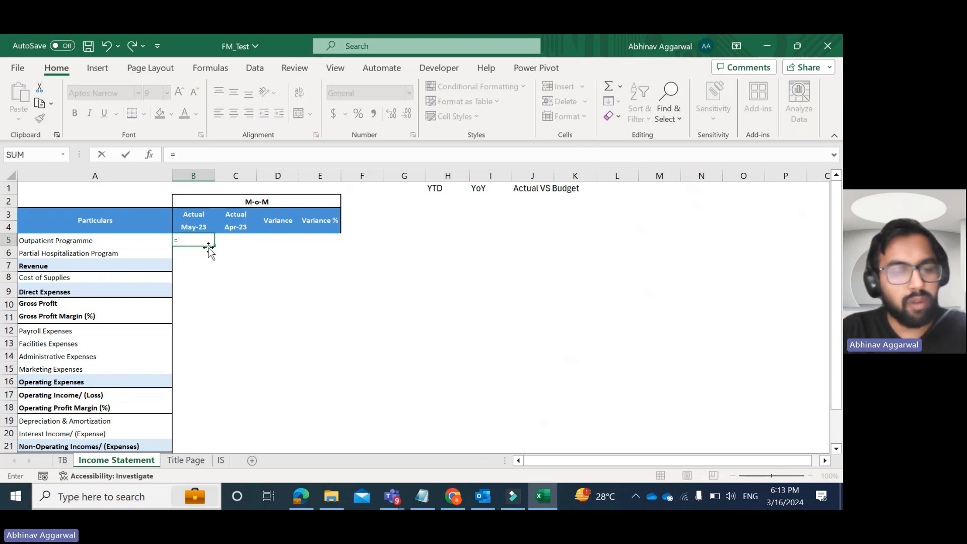
{"action": "type", "text": "sump"}
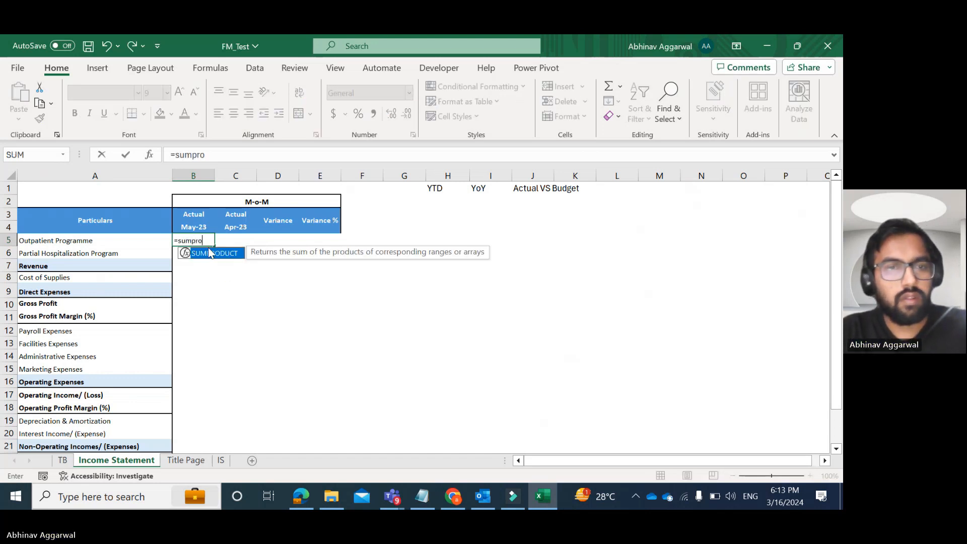
{"action": "type", "text": "ro"}
{"action": "double_click", "coordinate": [211, 253]}
{"action": "left_click", "coordinate": [62, 460]}
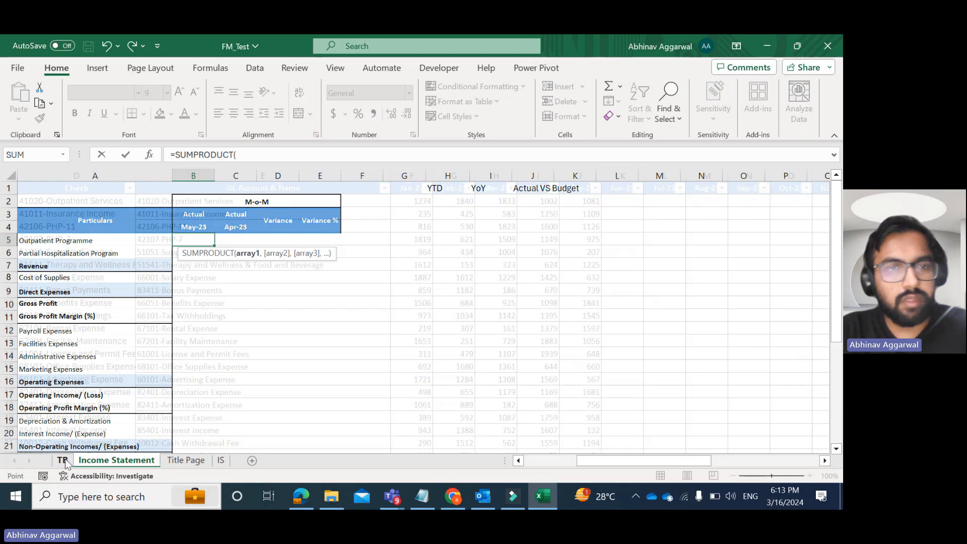
{"action": "left_click", "coordinate": [416, 195]}
{"action": "key", "text": "ctrl+shift+Right"}
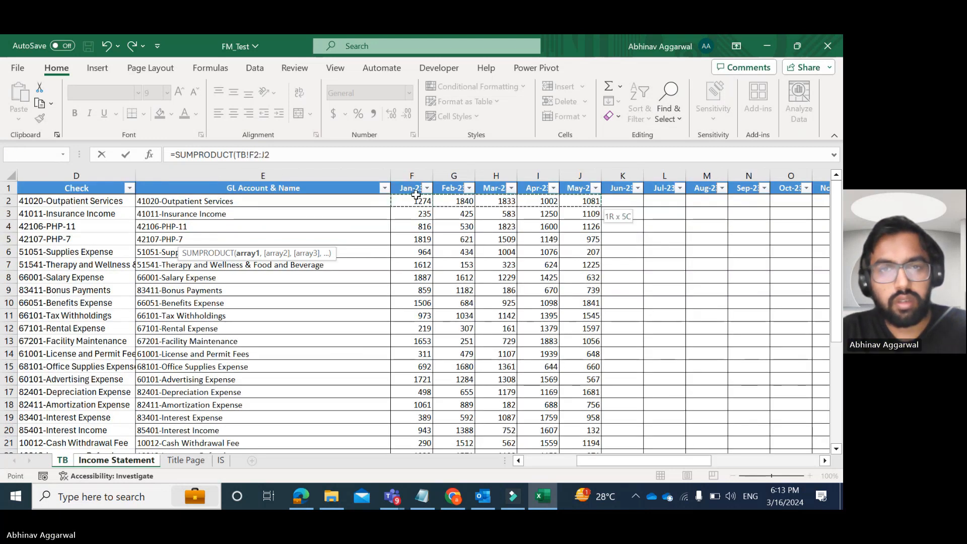
{"action": "key", "text": "ctrl+shift+Down"}
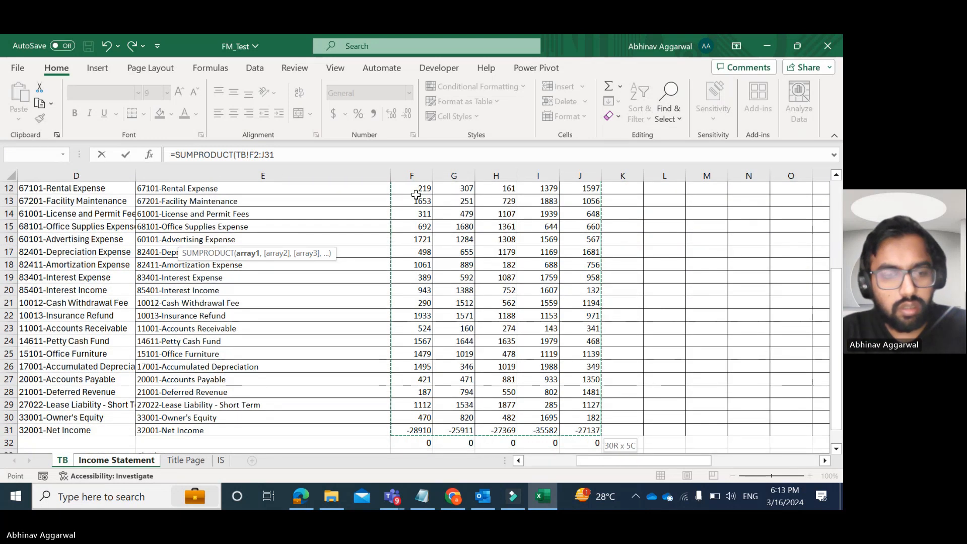
{"action": "key", "text": "F4"}
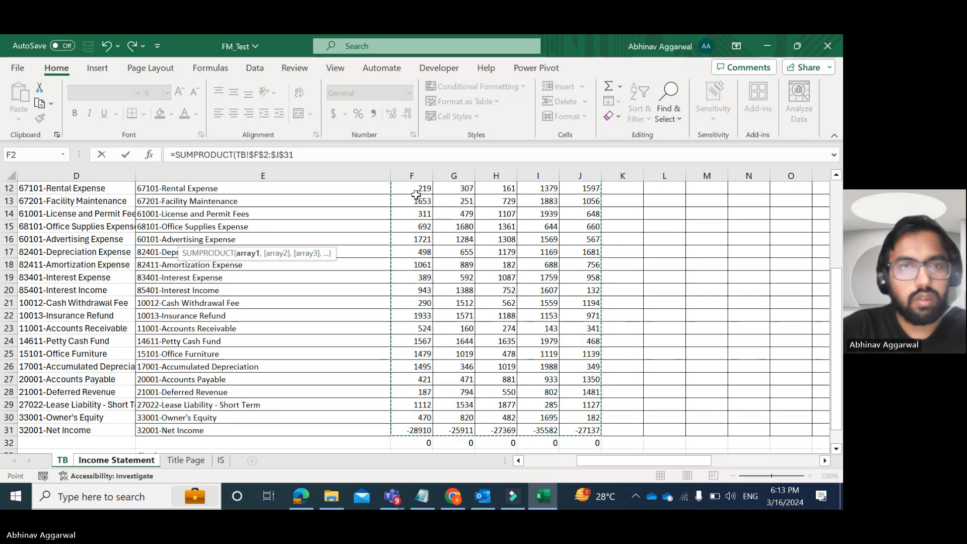
Multiply the SUMPRODUCT array by a line-item condition matching 'Income Statement'!A5 to the FSLI mapping range TB!$A$2:$A$31.
{"action": "type", "text": "*"}
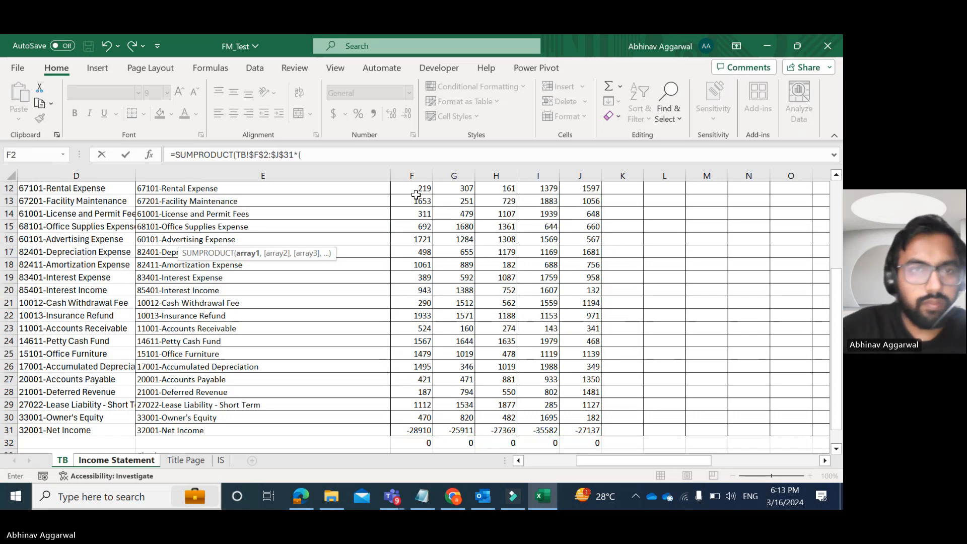
{"action": "type", "text": "("}
{"action": "left_click", "coordinate": [116, 460]}
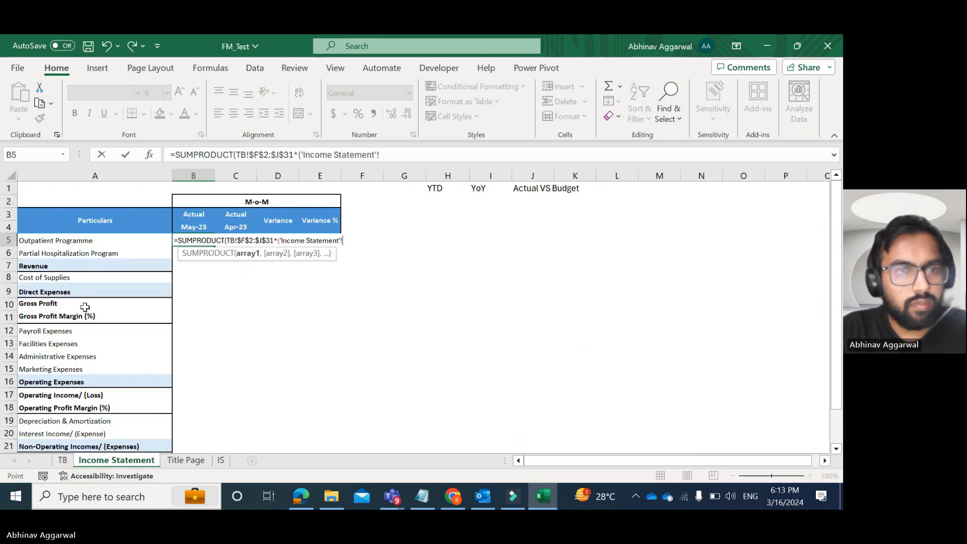
{"action": "left_click", "coordinate": [75, 241]}
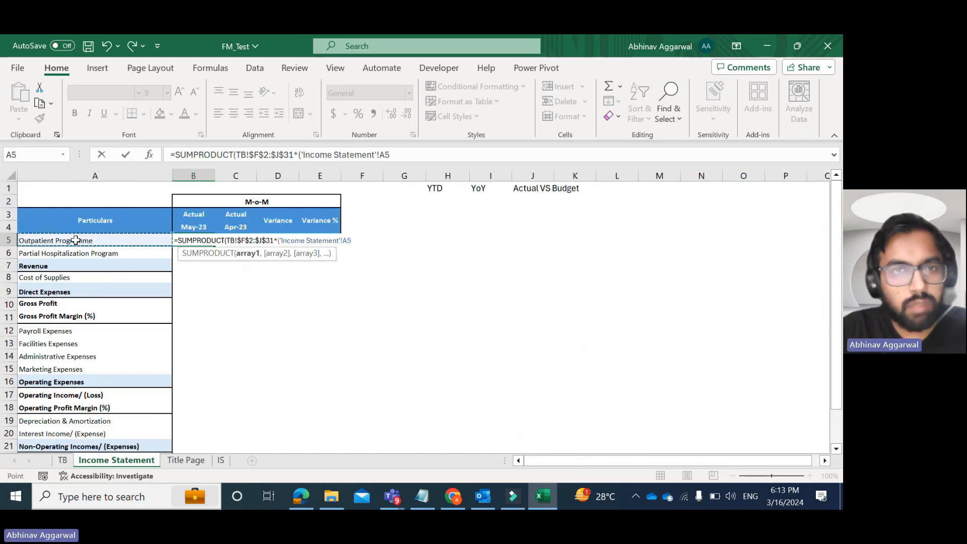
{"action": "left_click", "coordinate": [63, 459]}
{"action": "left_click", "coordinate": [110, 428]}
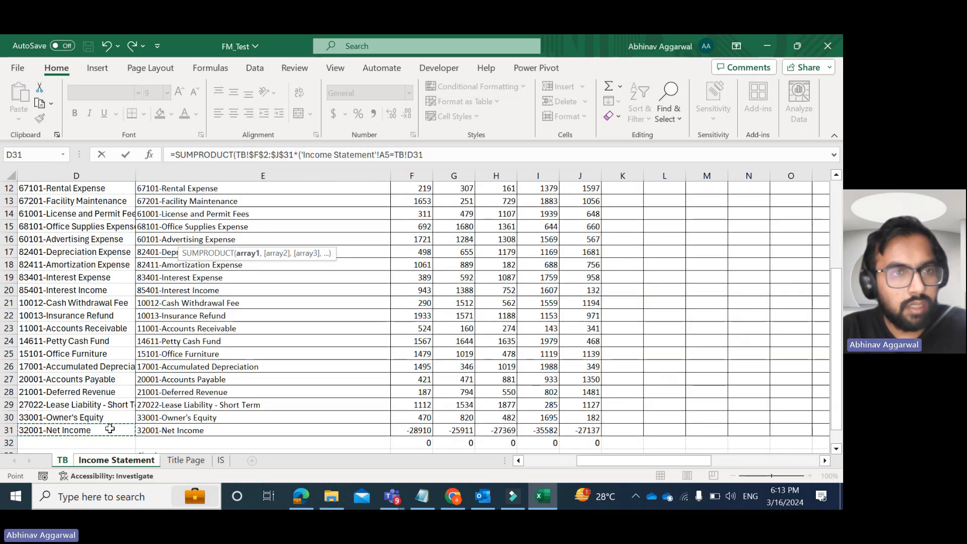
{"action": "key", "text": "Left"}
{"action": "key", "text": "Left"}
{"action": "key", "text": "Left"}
{"action": "key", "text": "ctrl+shift+Up"}
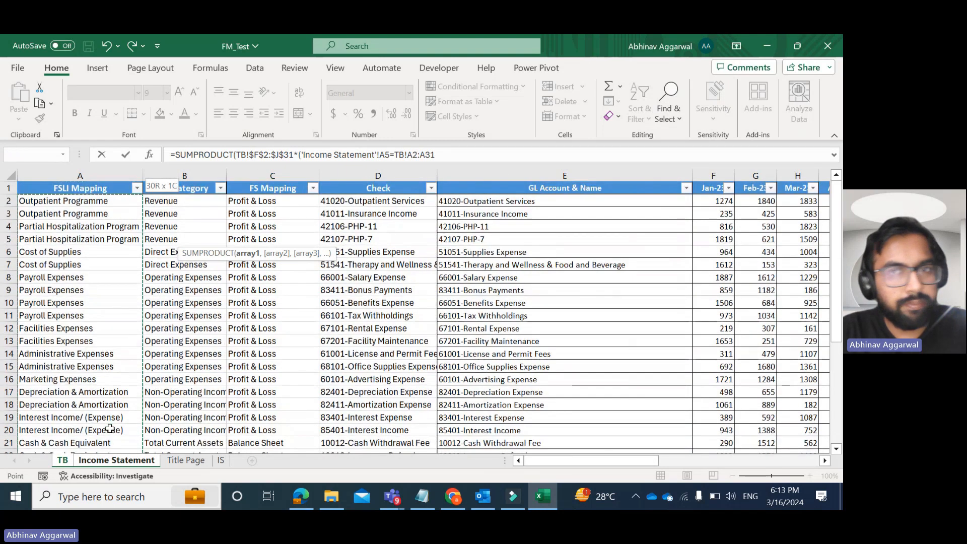
{"action": "key", "text": "F4"}
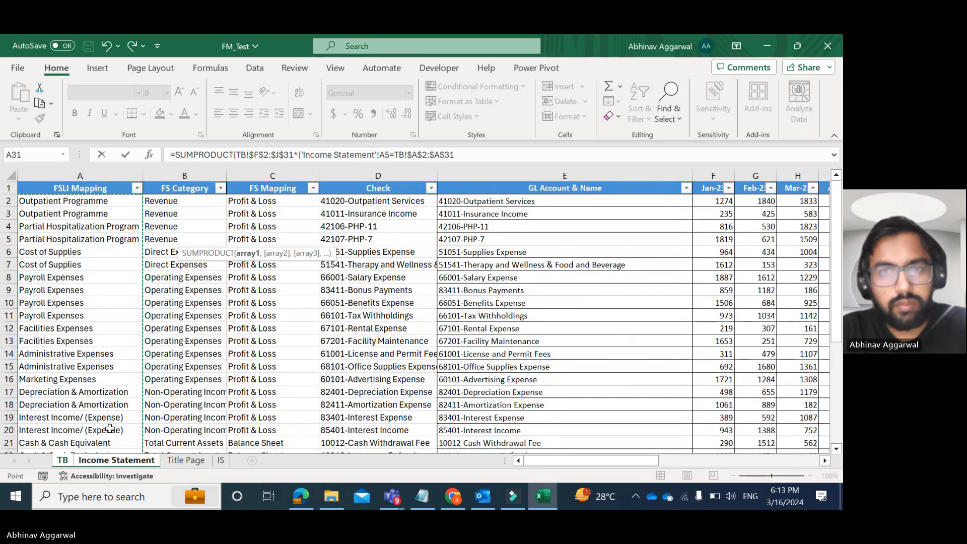
{"action": "type", "text": ","}
{"action": "key", "text": "BackSpace"}
{"action": "type", "text": ")"}
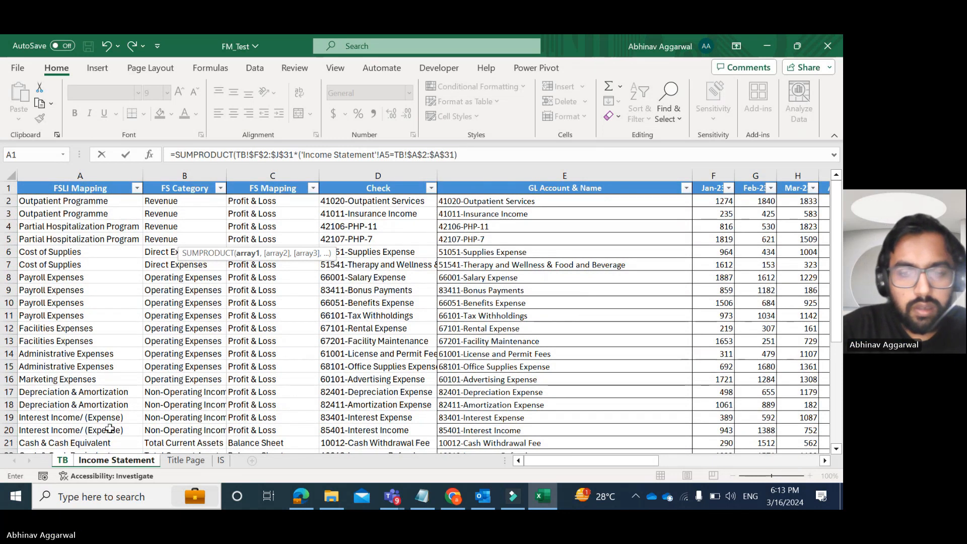
Multiply by a month condition matching 'Income Statement'!B4 to the header range TB!$F$1:$J$1, and complete the formula in B5.
{"action": "type", "text": "*("}
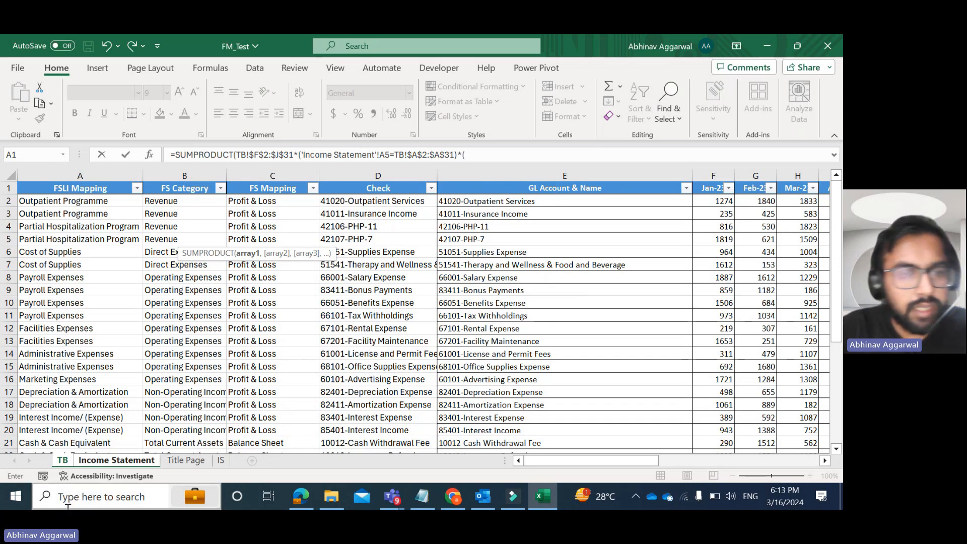
{"action": "left_click", "coordinate": [186, 459]}
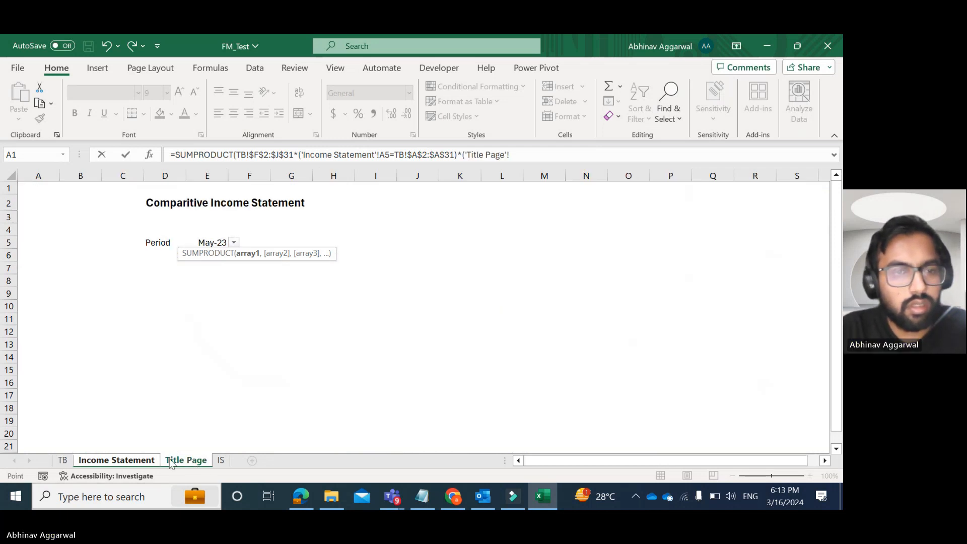
{"action": "left_click", "coordinate": [153, 461]}
{"action": "left_click", "coordinate": [202, 229]}
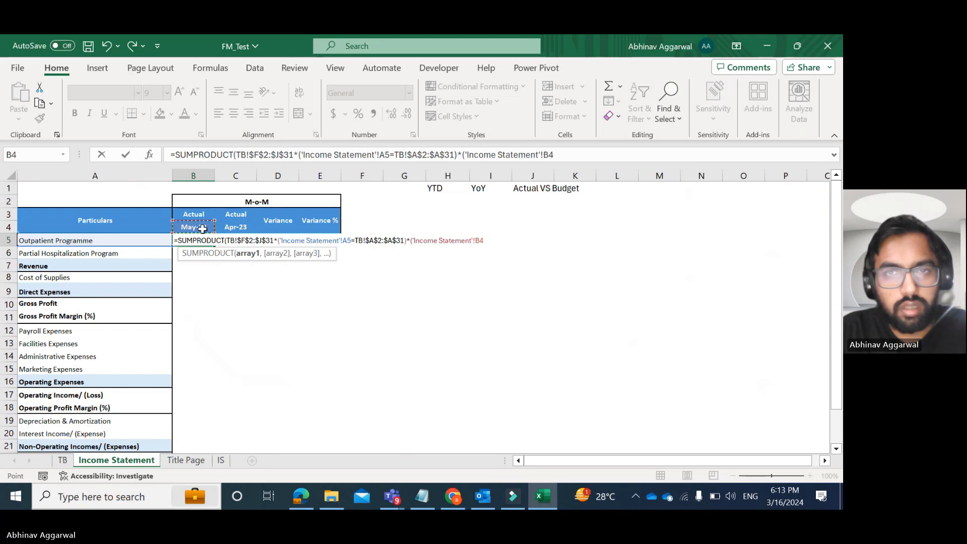
{"action": "type", "text": "="}
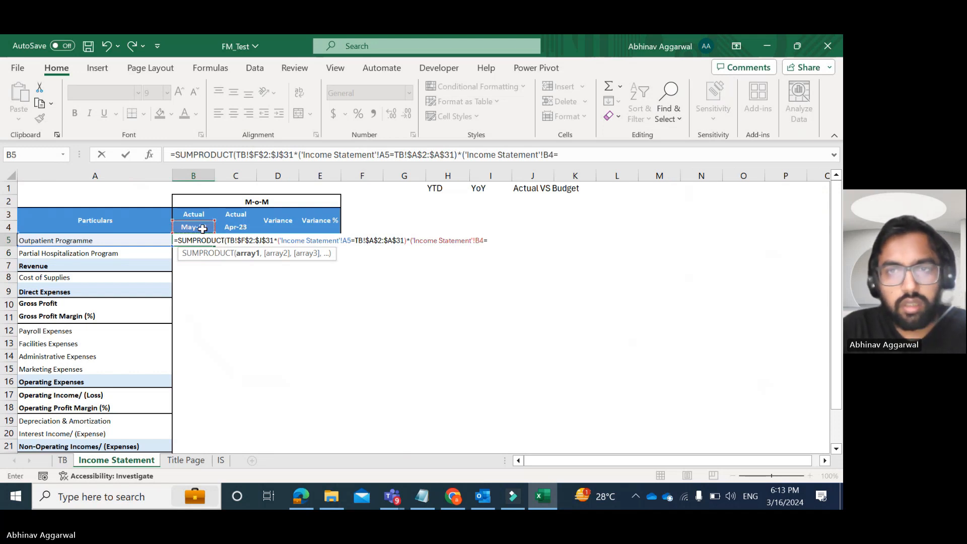
{"action": "left_click", "coordinate": [62, 461]}
{"action": "left_click_drag", "start_coordinate": [713, 188], "coordinate": [798, 187]}
{"action": "key", "text": "shift+Right"}
{"action": "key", "text": "shift+Right"}
{"action": "key", "text": "F4"}
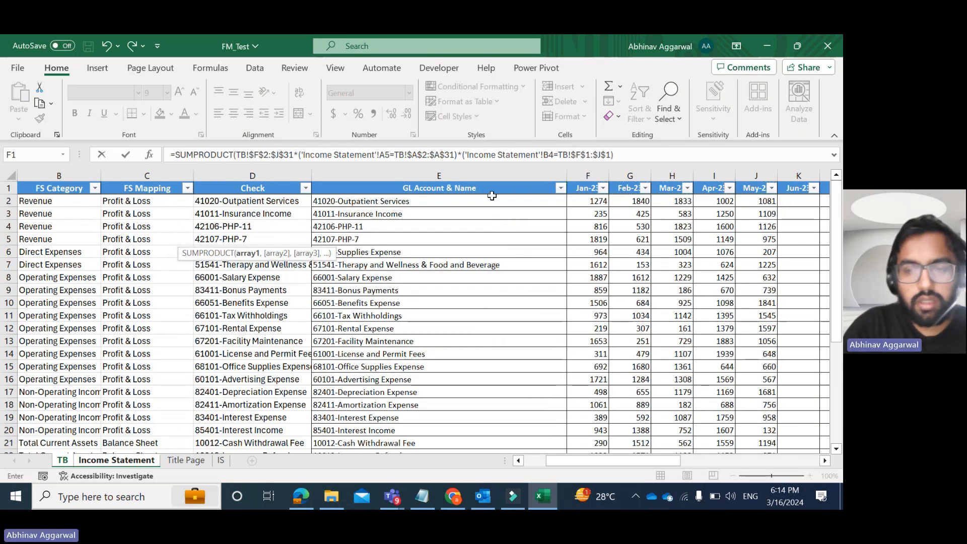
{"action": "type", "text": "))"}
{"action": "key", "text": "ctrl+Return"}
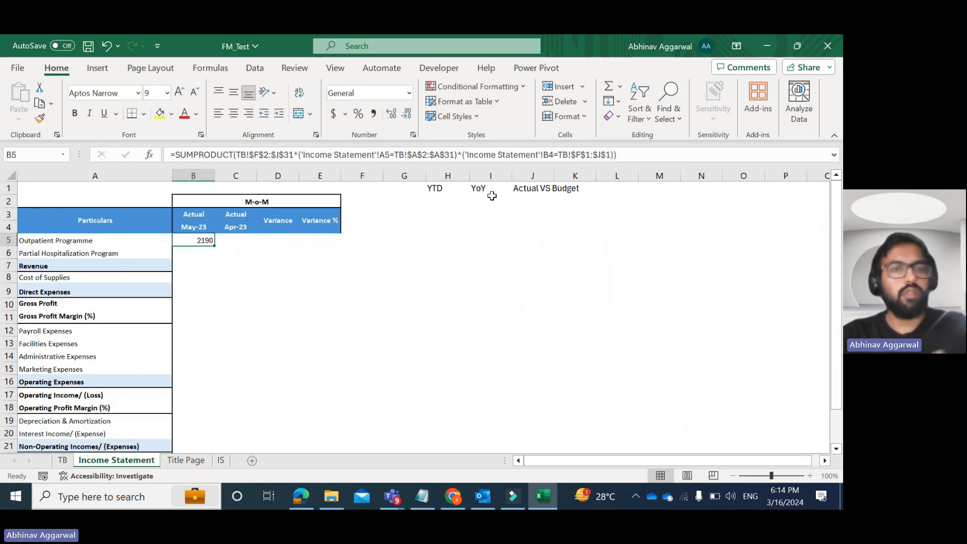
Filter the FSLI Mapping column on the TB sheet to the Outpatient Programme accounts.
{"action": "left_click", "coordinate": [63, 460]}
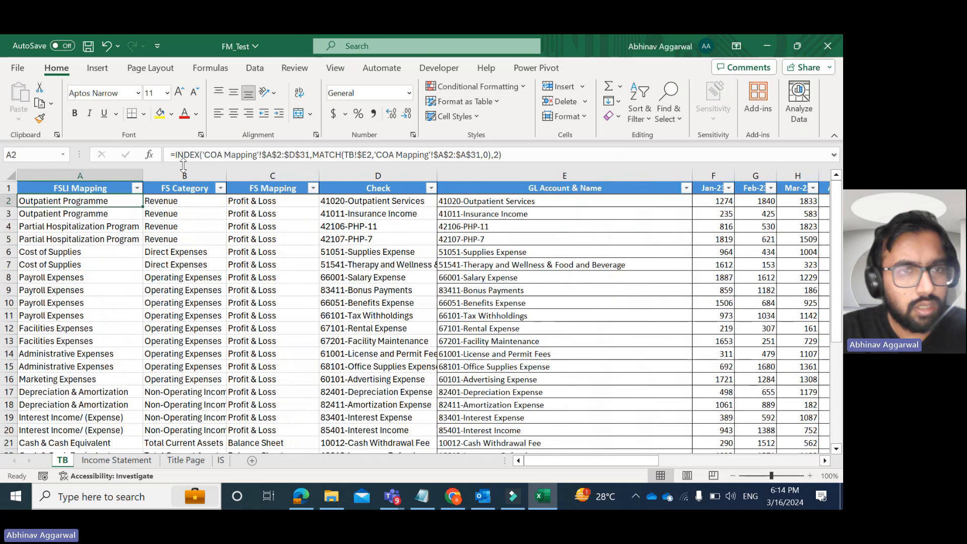
{"action": "left_click", "coordinate": [136, 187]}
{"action": "left_click", "coordinate": [190, 340]}
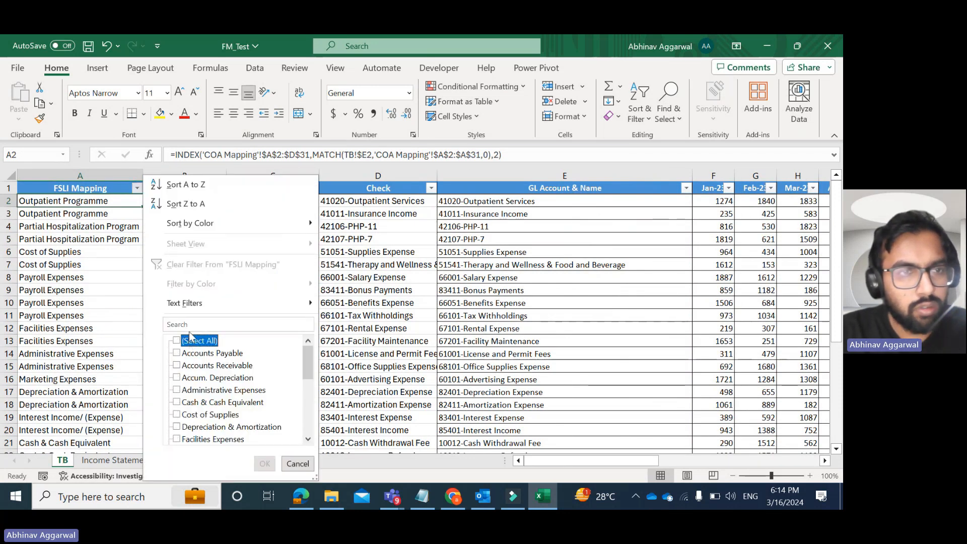
{"action": "left_click", "coordinate": [188, 324]}
{"action": "type", "text": "o"}
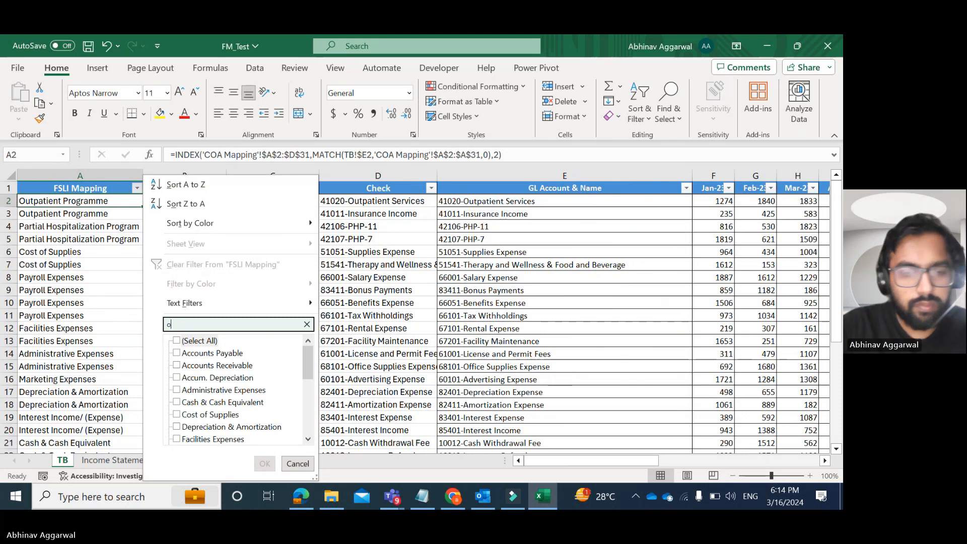
{"action": "type", "text": "yut"}
{"action": "key", "text": "Return"}
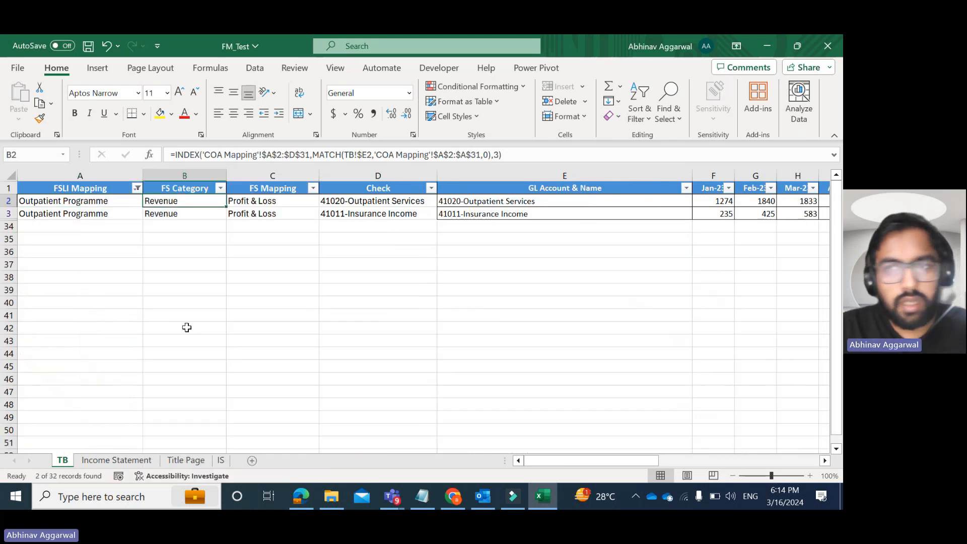
Check the sum of the filtered May-23 amounts for Outpatient Programme and return to the Income Statement sheet.
{"action": "key", "text": "ctrl+Right"}
{"action": "key", "text": "ctrl+shift+Down"}
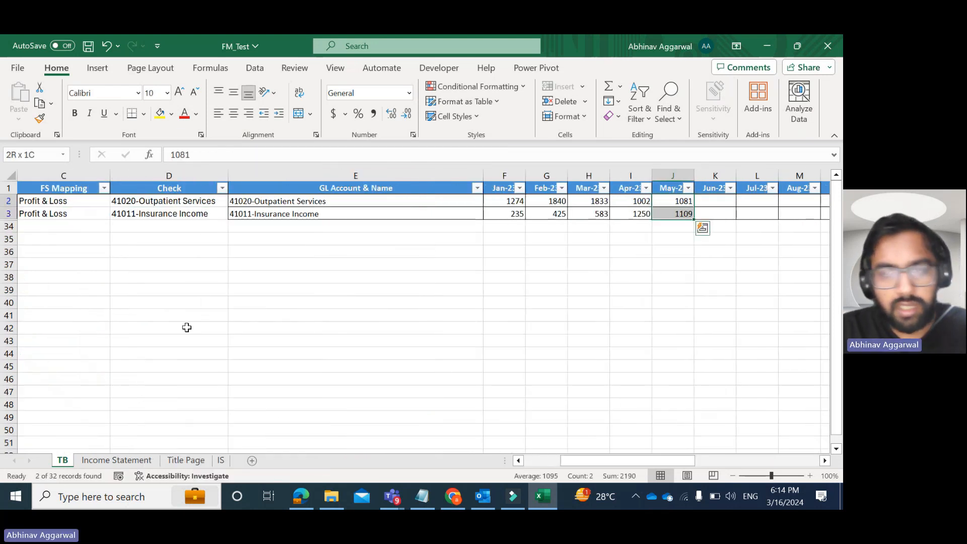
{"action": "left_click", "coordinate": [124, 461]}
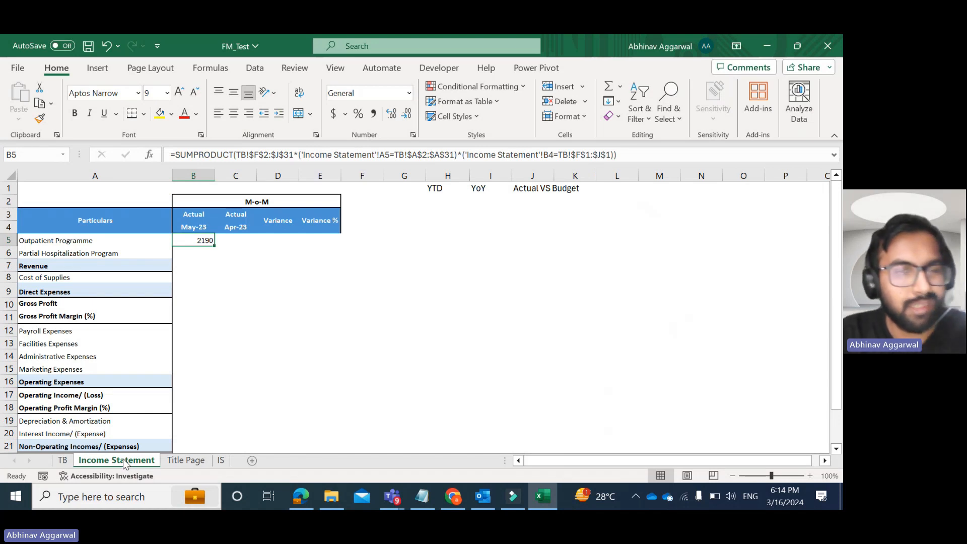
{"action": "key", "text": "Right"}
{"action": "key", "text": "Right"}
{"action": "key", "text": "Left"}
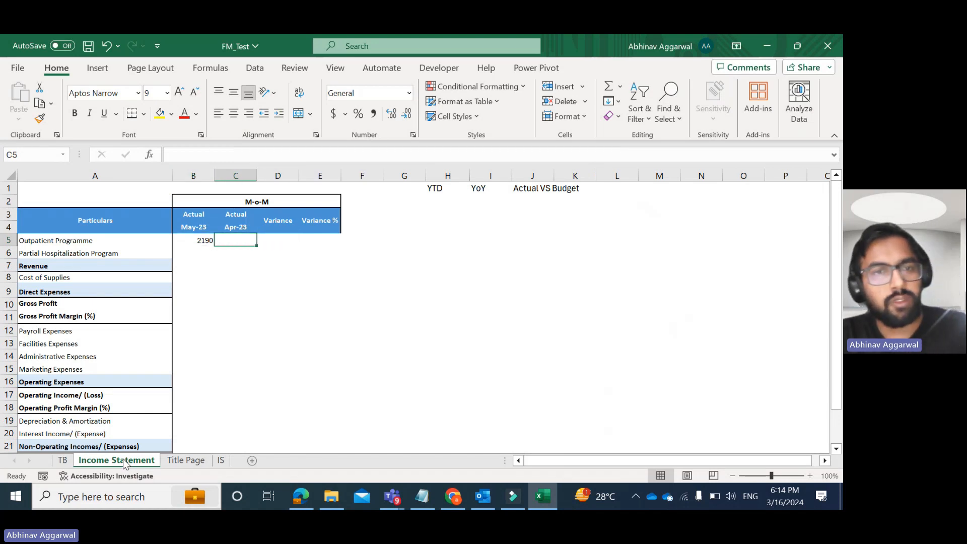
{"action": "key", "text": "Left"}
{"action": "key", "text": "Up"}
{"action": "key", "text": "Down"}
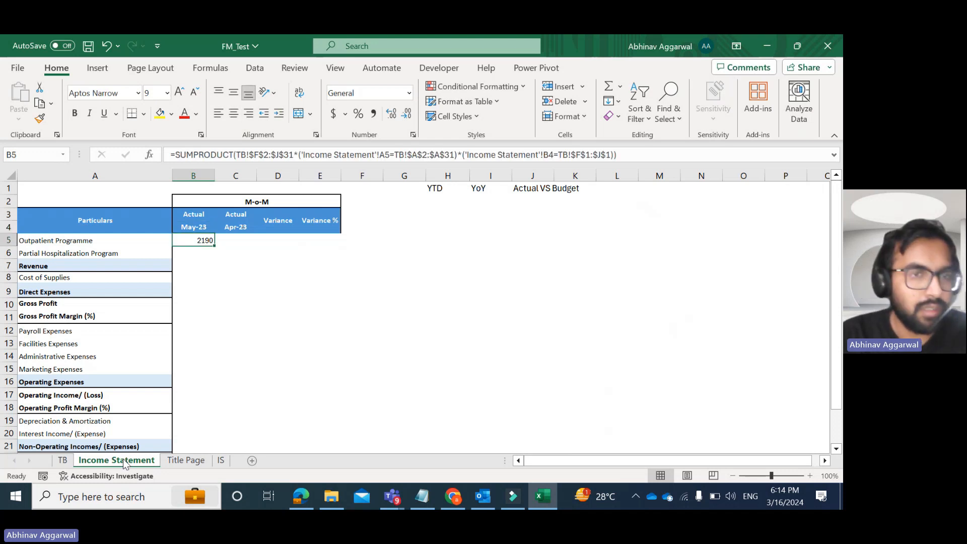
Edit the B5 SUMPRODUCT formula so the line-item reference is $A5 and the month reference is B$4.
{"action": "double_click", "coordinate": [206, 240]}
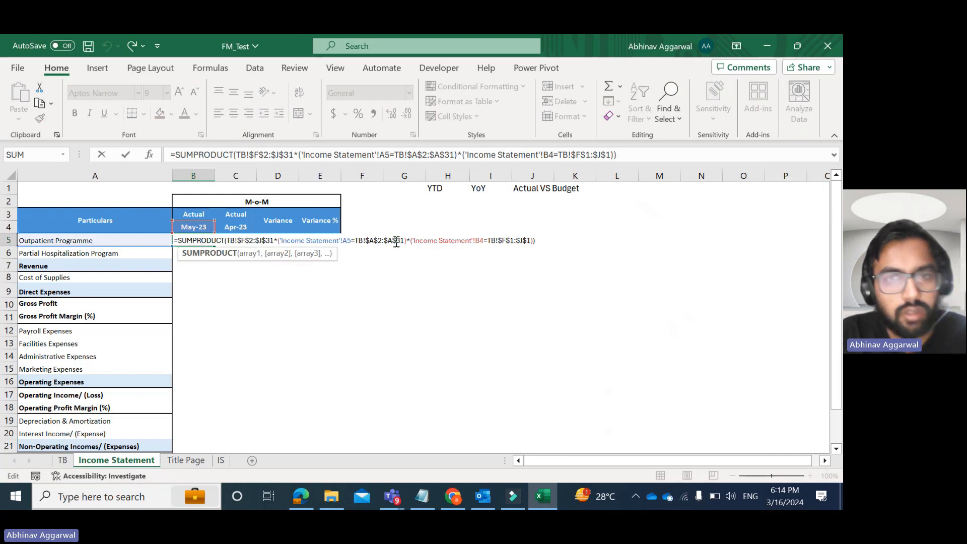
{"action": "left_click", "coordinate": [348, 240]}
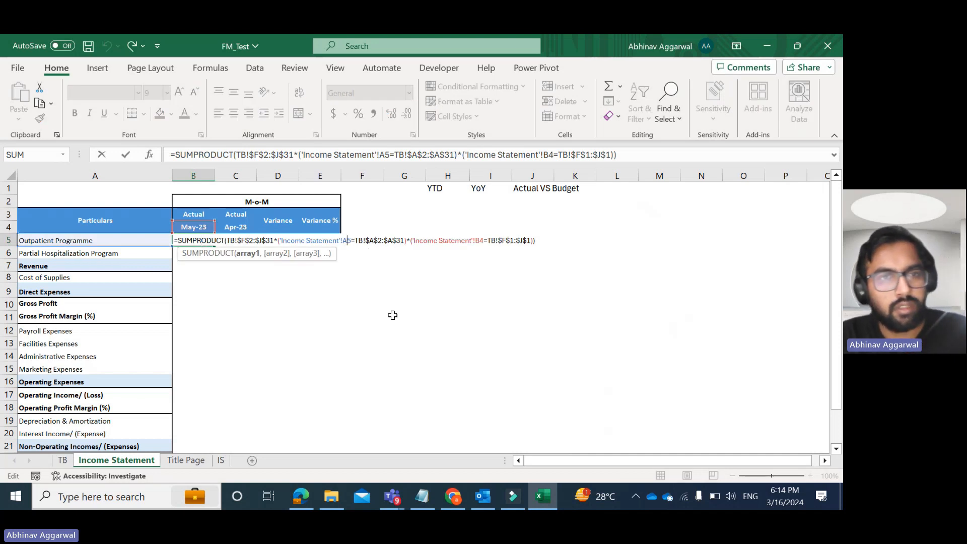
{"action": "key", "text": "F4"}
{"action": "key", "text": "F4"}
{"action": "key", "text": "F4"}
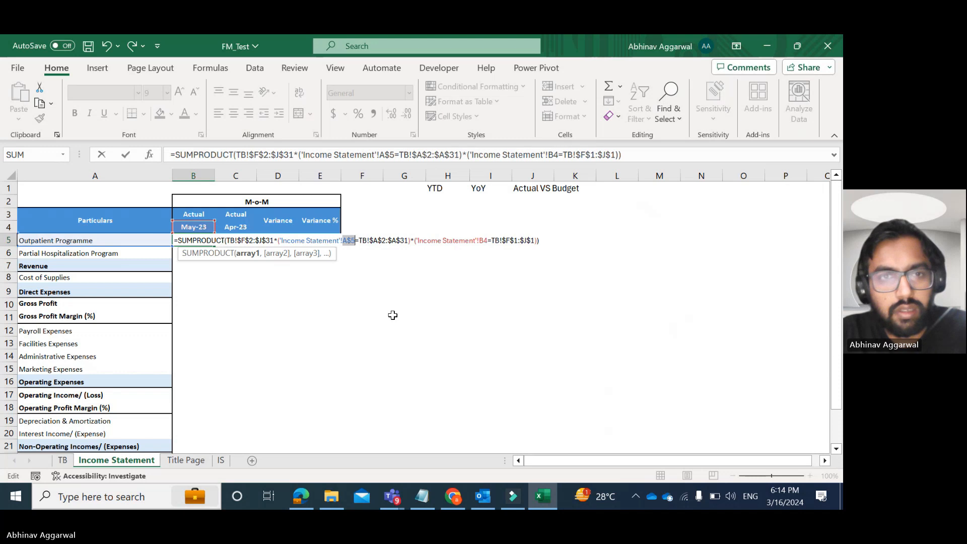
{"action": "left_click", "coordinate": [484, 240]}
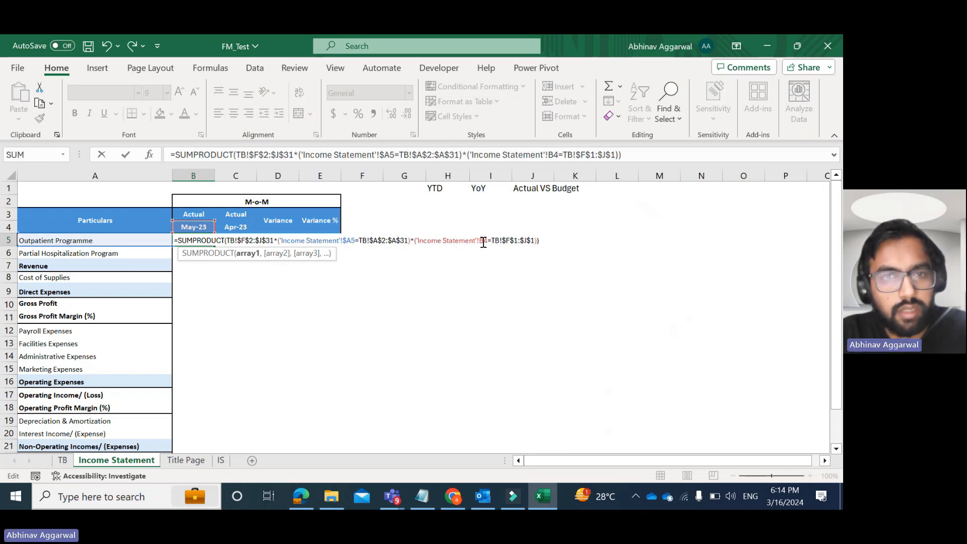
{"action": "key", "text": "F4"}
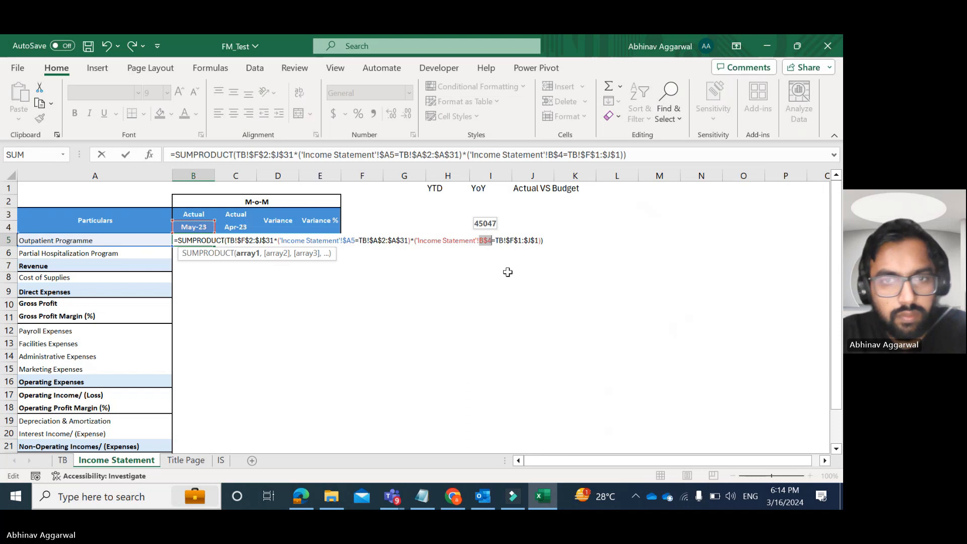
{"action": "key", "text": "ctrl+Return"}
Fill the Outpatient Programme formula from B5 across to C5 for the Apr-23 column.
{"action": "left_click_drag", "start_coordinate": [216, 246], "coordinate": [250, 244]}
{"action": "left_click", "coordinate": [229, 265]}
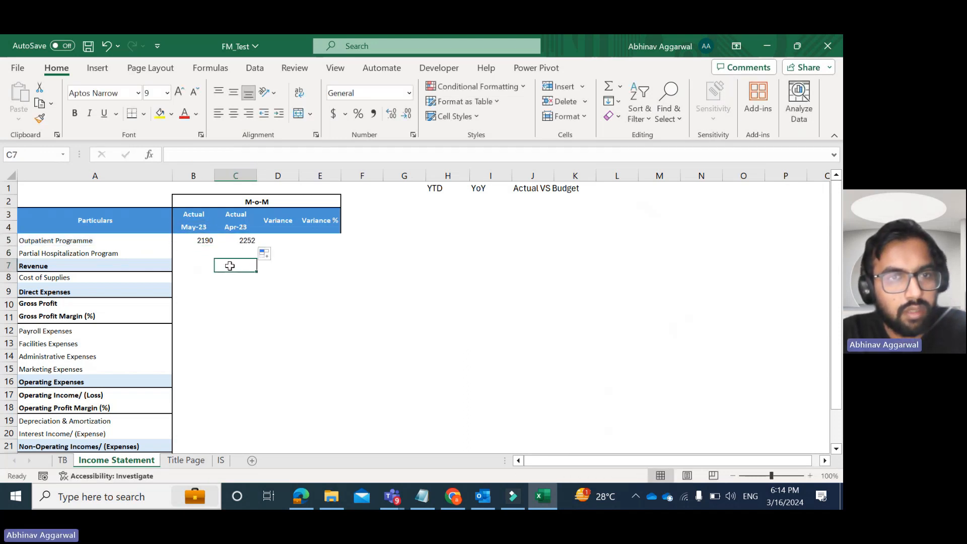
{"action": "left_click", "coordinate": [236, 236]}
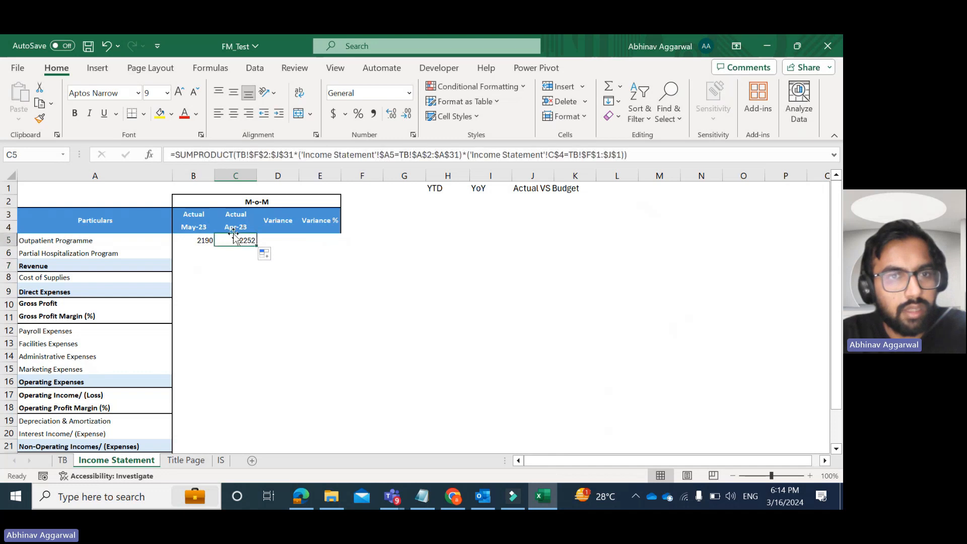
Check the sum of the filtered Apr-23 Outpatient Programme amounts on the TB sheet and return to the Income Statement.
{"action": "left_click", "coordinate": [62, 459]}
{"action": "key", "text": "Left"}
{"action": "key", "text": "Up"}
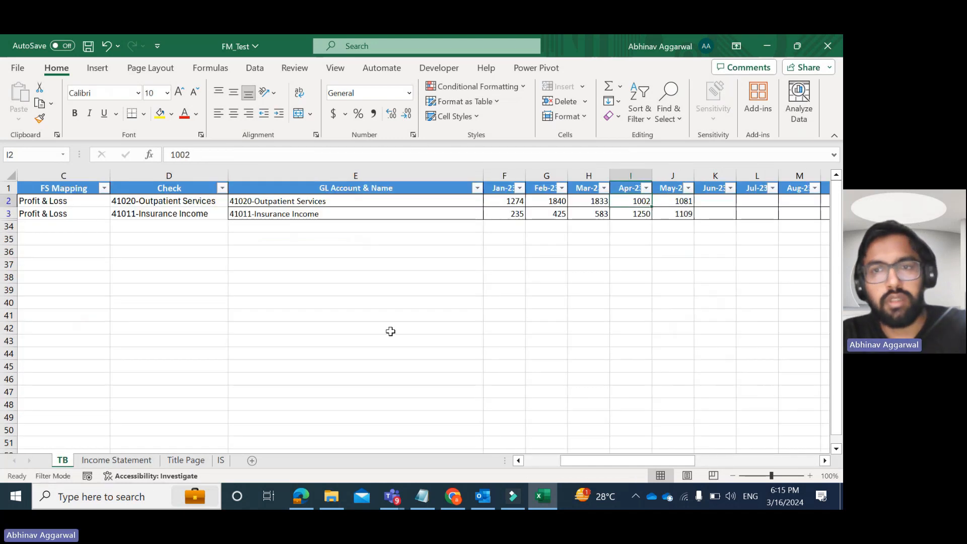
{"action": "key", "text": "shift+Down"}
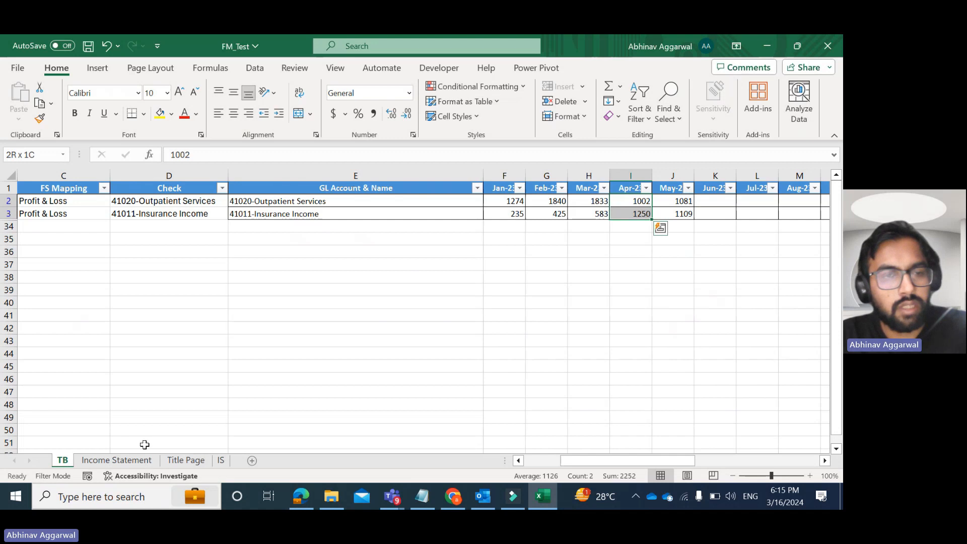
{"action": "left_click", "coordinate": [116, 459]}
Fill the B5:C5 formulas down to row 6 for Partial Hospitalization Program.
{"action": "key", "text": "Down"}
{"action": "key", "text": "Up"}
{"action": "key", "text": "Left"}
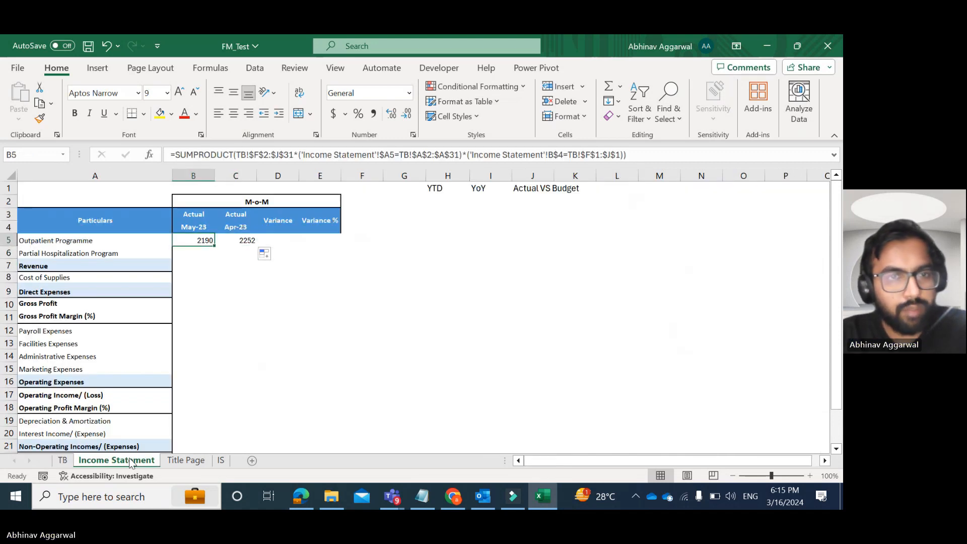
{"action": "key", "text": "shift+Right"}
{"action": "left_click_drag", "start_coordinate": [257, 245], "coordinate": [257, 256]}
{"action": "key", "text": "Down"}
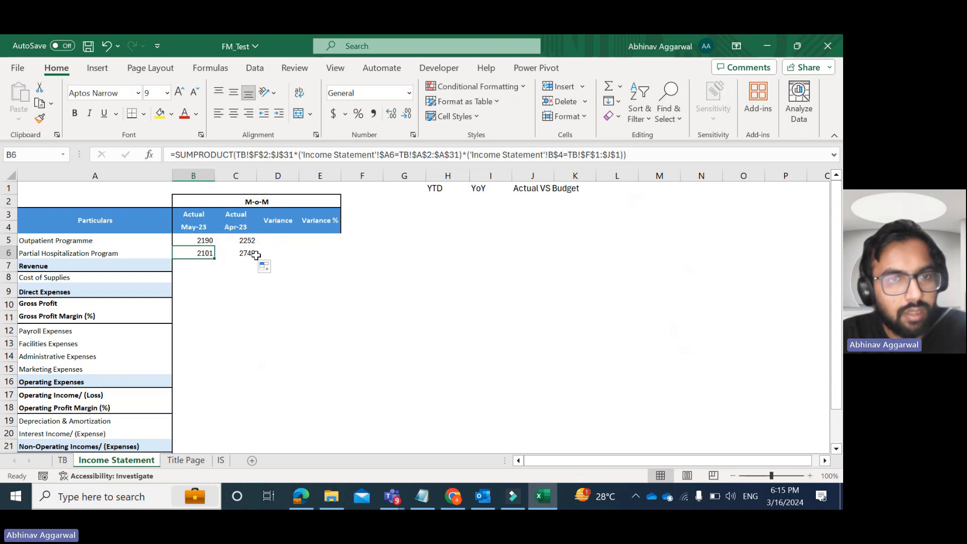
Change the FSLI Mapping filter on the TB sheet to show only the Partial Hospitalization Program accounts.
{"action": "left_click", "coordinate": [63, 460]}
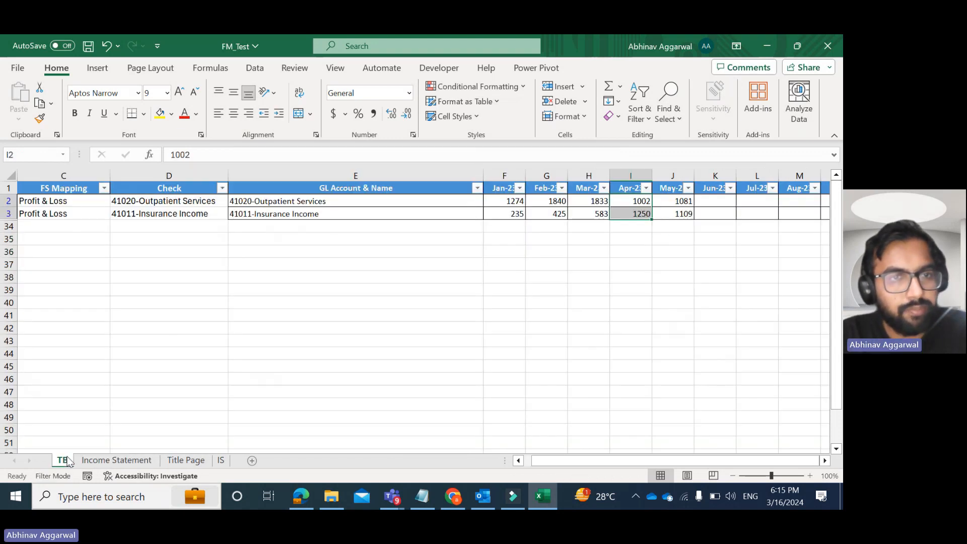
{"action": "left_click", "coordinate": [103, 188]}
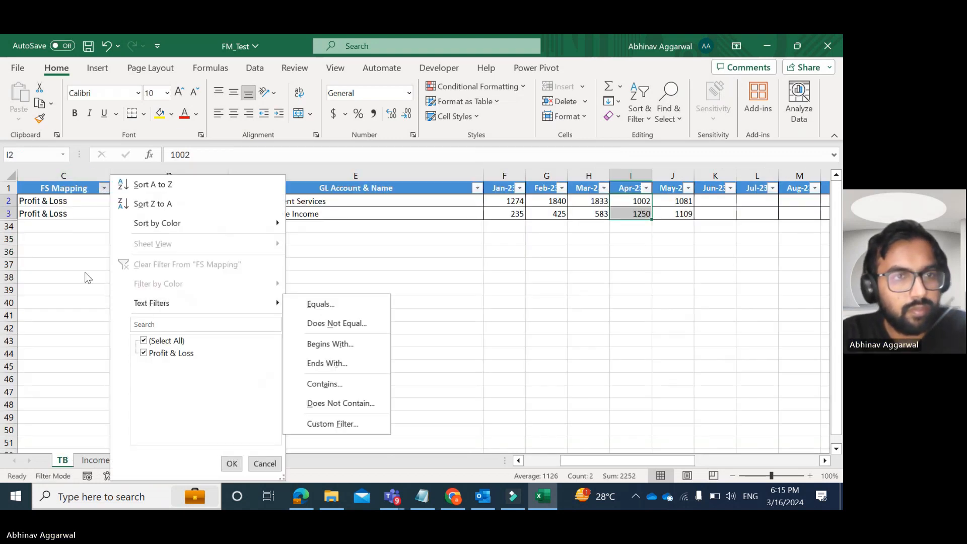
{"action": "key", "text": "Escape"}
{"action": "key", "text": "Left"}
{"action": "key", "text": "Left"}
{"action": "key", "text": "Left"}
{"action": "key", "text": "Left"}
{"action": "key", "text": "Left"}
{"action": "key", "text": "Left"}
{"action": "key", "text": "Left"}
{"action": "key", "text": "Left"}
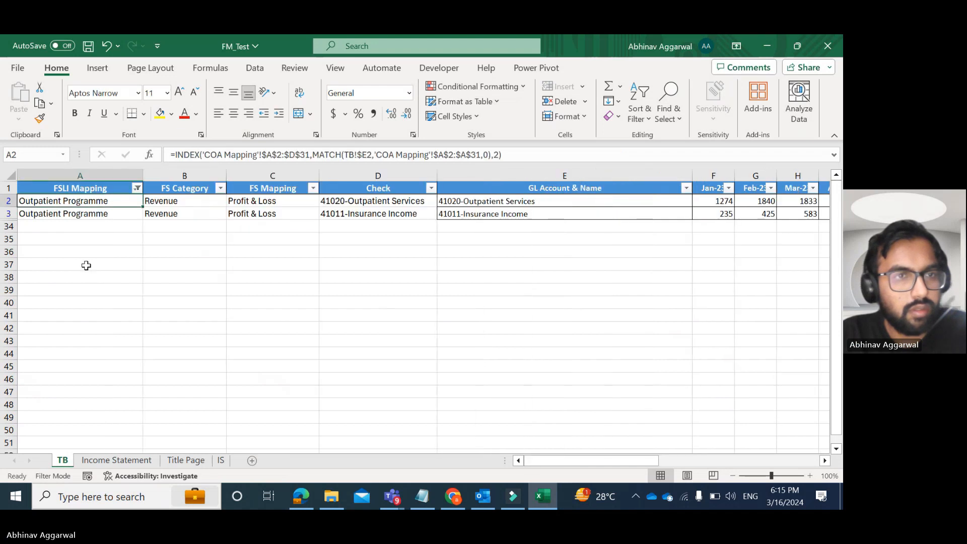
{"action": "left_click", "coordinate": [136, 187]}
{"action": "type", "text": "part"}
{"action": "key", "text": "Return"}
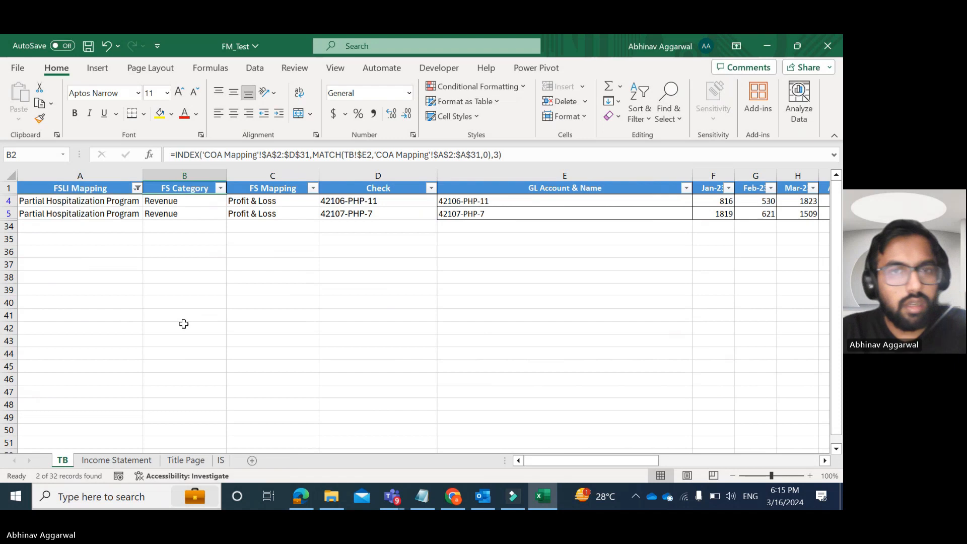
Check the sum of the filtered May-23 amounts for Partial Hospitalization Program and return to the Income Statement.
{"action": "key", "text": "Down"}
{"action": "key", "text": "Right"}
{"action": "key", "text": "Right"}
{"action": "key", "text": "Right"}
{"action": "key", "text": "Right"}
{"action": "key", "text": "Right"}
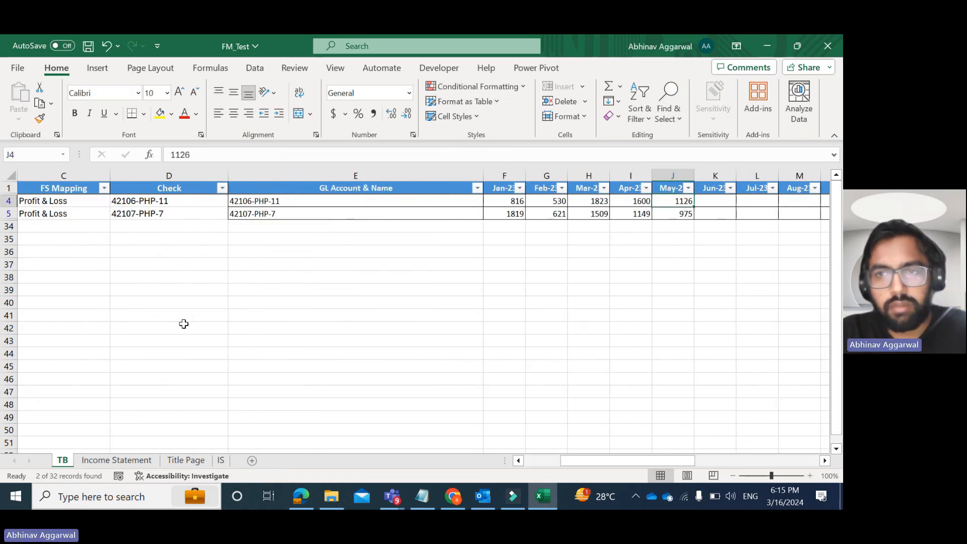
{"action": "key", "text": "shift+Down"}
{"action": "left_click", "coordinate": [95, 461]}
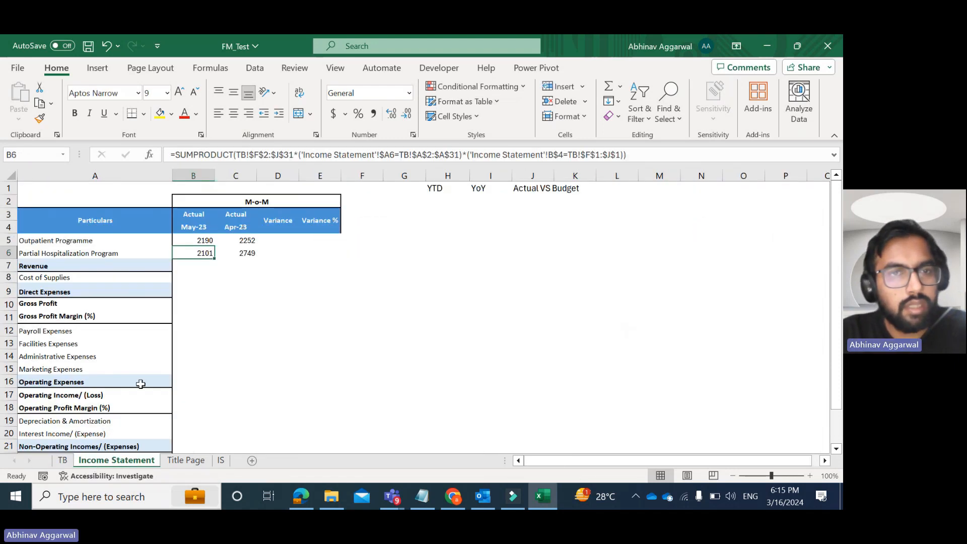
Total the Revenue row for May-23 in B7 with a SUM of B5:B6.
{"action": "key", "text": "Down"}
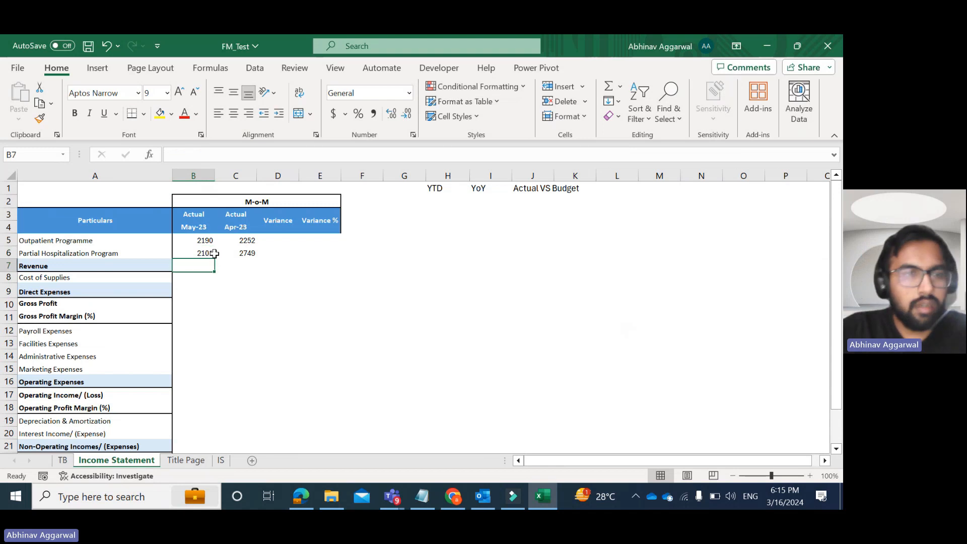
{"action": "type", "text": "=sum("}
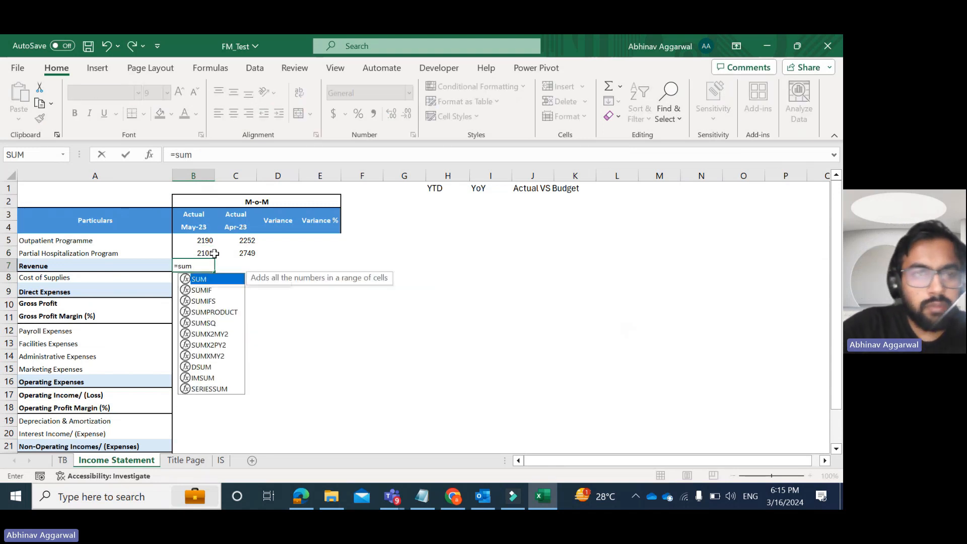
{"action": "left_click", "coordinate": [214, 253]}
{"action": "key", "text": "shift+Up"}
{"action": "key", "text": "Return"}
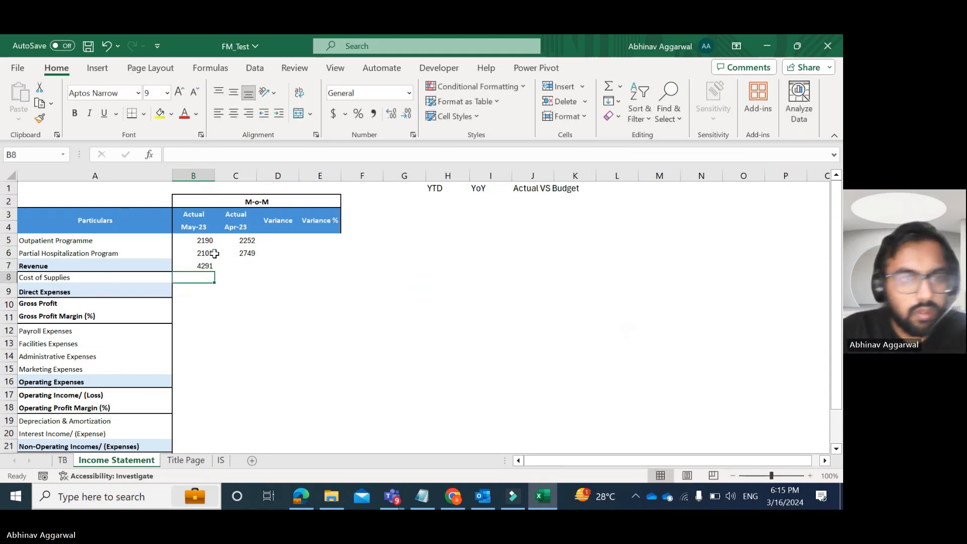
Copy the Revenue total formula from B7 to C7 for the Apr-23 column.
{"action": "key", "text": "Up"}
{"action": "key", "text": "ctrl+c"}
{"action": "key", "text": "Right"}
{"action": "key", "text": "ctrl+v"}
{"action": "key", "text": "Escape"}
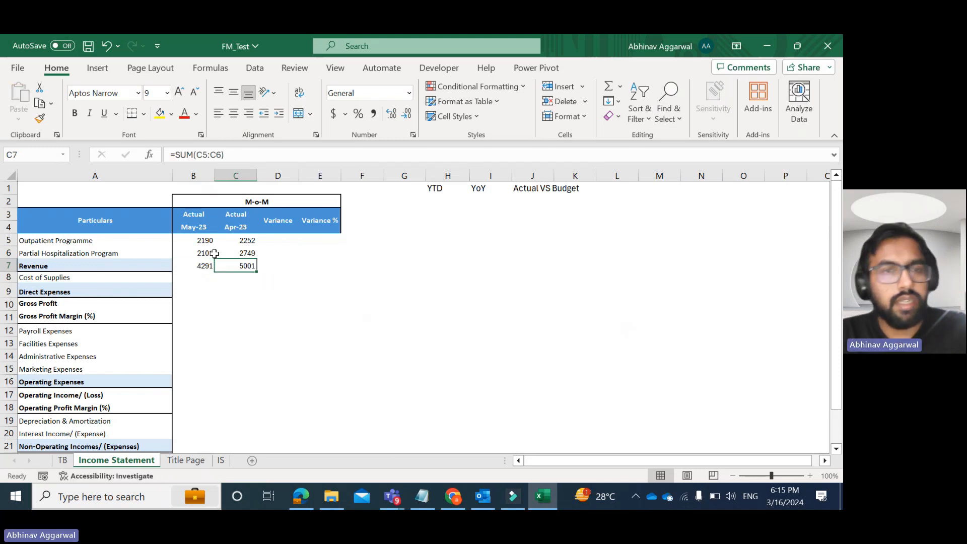
Set the Period on the Title Page sheet to Feb-23 and view the Income Statement for that period.
{"action": "left_click", "coordinate": [189, 463]}
{"action": "left_click", "coordinate": [234, 242]}
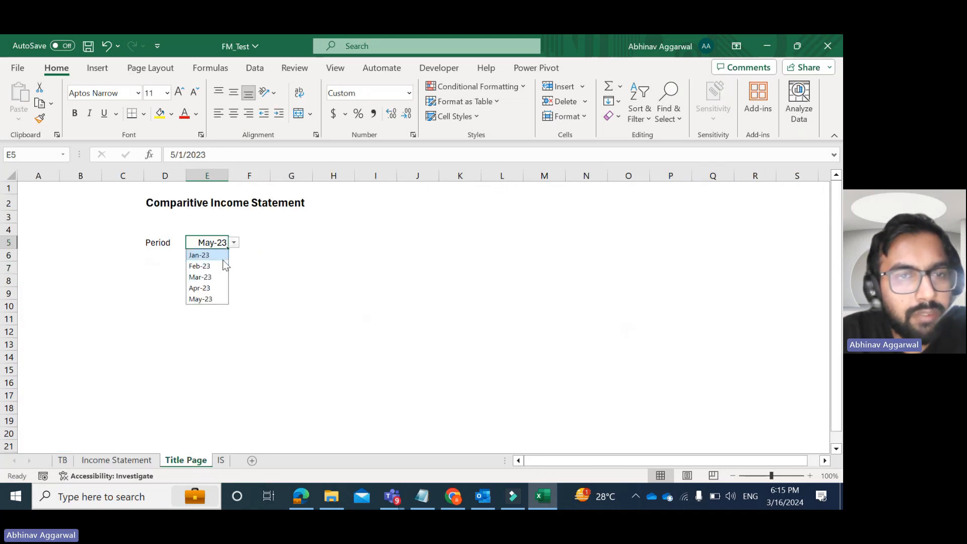
{"action": "left_click", "coordinate": [211, 266]}
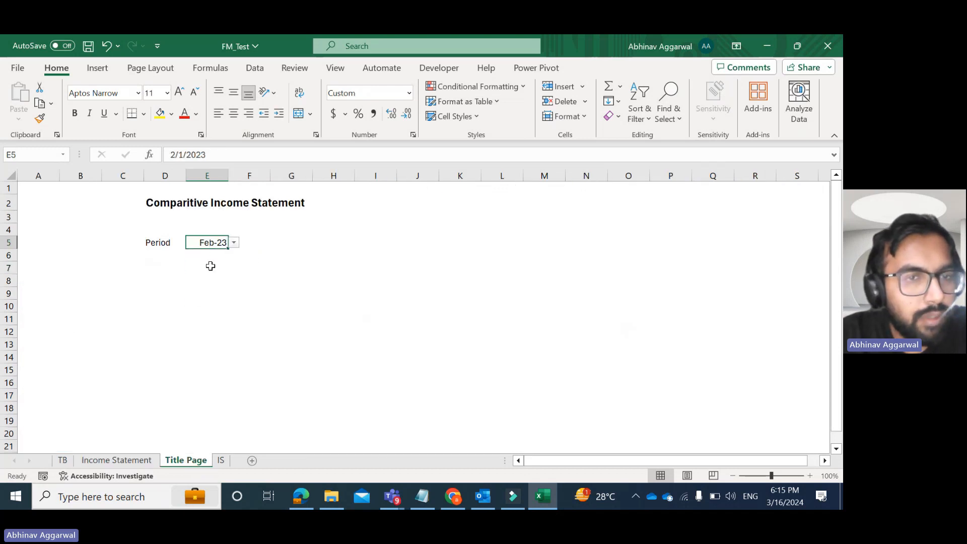
{"action": "left_click", "coordinate": [117, 460]}
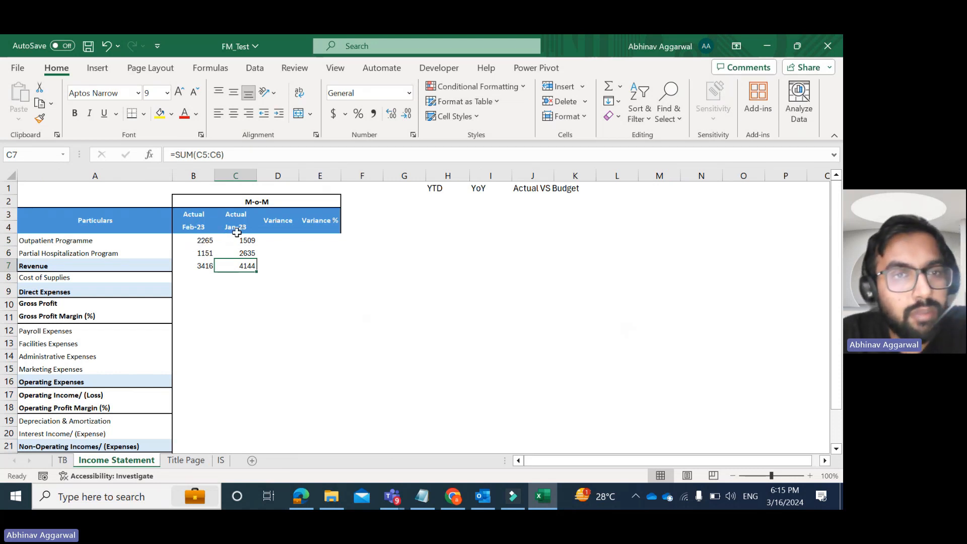
Restore the Period on the Title Page sheet to May-23 and go back to the Income Statement.
{"action": "left_click", "coordinate": [186, 461]}
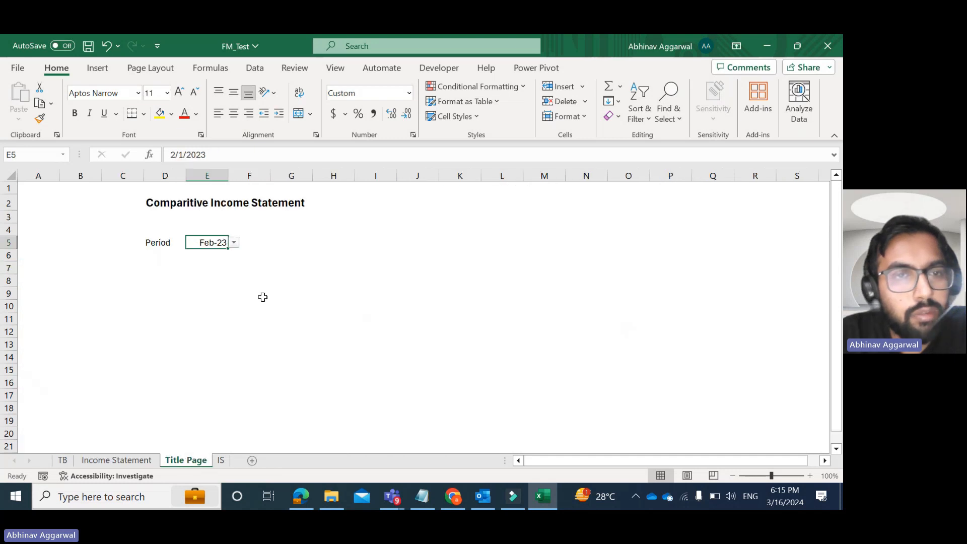
{"action": "left_click", "coordinate": [234, 245]}
{"action": "left_click", "coordinate": [209, 298]}
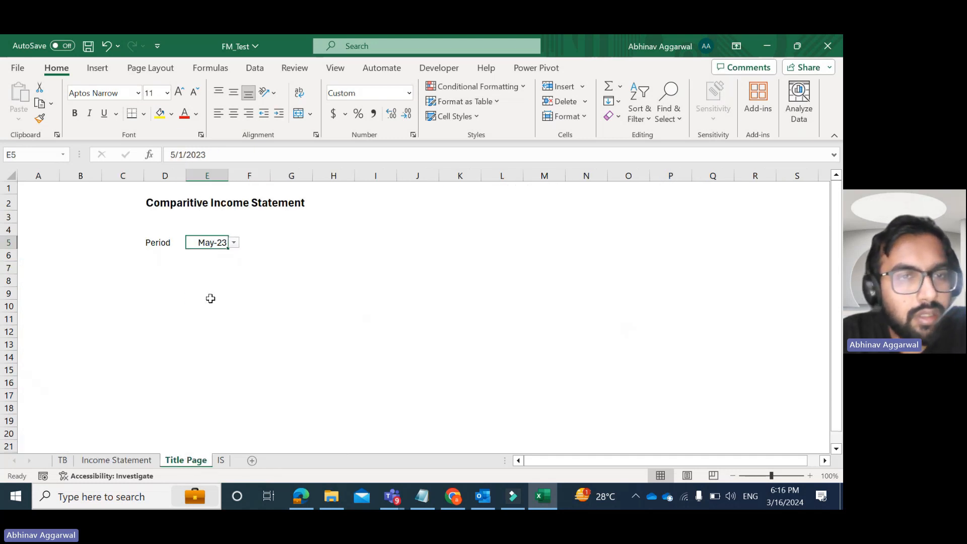
{"action": "left_click", "coordinate": [116, 460]}
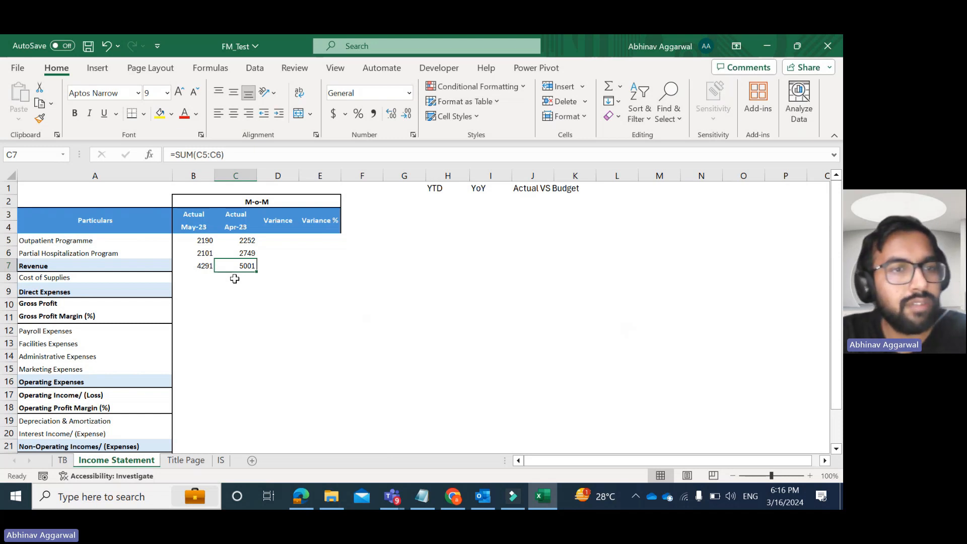
Look through the Income Statement's line items from Outpatient Programme down to Net Profit Margin %.
{"action": "key", "text": "Down"}
{"action": "key", "text": "Down"}
{"action": "key", "text": "Down"}
{"action": "key", "text": "Down"}
{"action": "key", "text": "Down"}
{"action": "key", "text": "Down"}
{"action": "key", "text": "Down"}
{"action": "key", "text": "Down"}
{"action": "key", "text": "Down"}
{"action": "key", "text": "Down"}
{"action": "key", "text": "Down"}
{"action": "key", "text": "Down"}
{"action": "key", "text": "Down"}
{"action": "key", "text": "Down"}
{"action": "key", "text": "Down"}
{"action": "key", "text": "Down"}
{"action": "key", "text": "Down"}
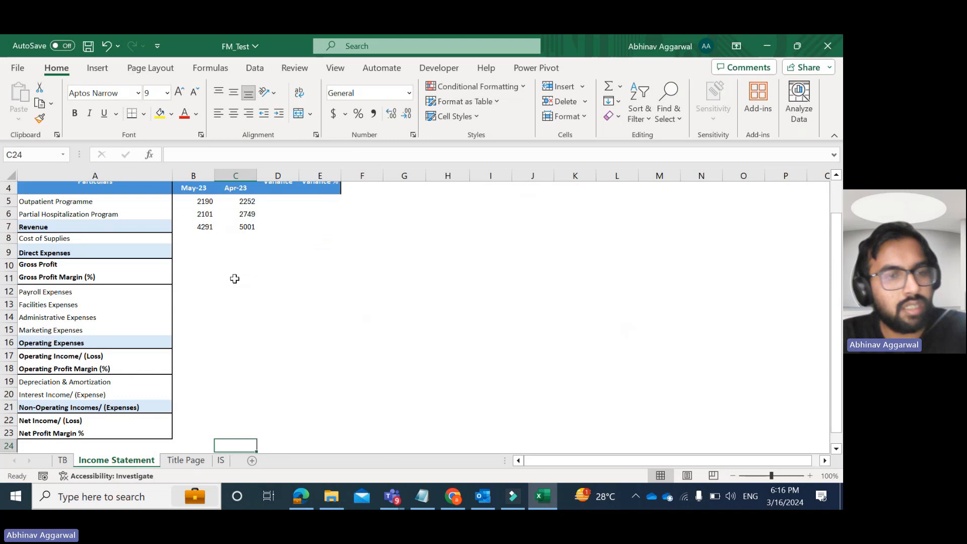
{"action": "key", "text": "Left"}
{"action": "key", "text": "Left"}
{"action": "key", "text": "Up"}
{"action": "key", "text": "Up"}
{"action": "key", "text": "Up"}
{"action": "key", "text": "Up"}
{"action": "key", "text": "Up"}
{"action": "key", "text": "Up"}
{"action": "key", "text": "Up"}
{"action": "key", "text": "Up"}
{"action": "key", "text": "Up"}
{"action": "key", "text": "Up"}
{"action": "key", "text": "Up"}
{"action": "key", "text": "Up"}
{"action": "key", "text": "Up"}
{"action": "key", "text": "Up"}
{"action": "key", "text": "Up"}
{"action": "key", "text": "Up"}
{"action": "key", "text": "Up"}
{"action": "key", "text": "Up"}
{"action": "key", "text": "Up"}
{"action": "key", "text": "Up"}
{"action": "key", "text": "Down"}
{"action": "key", "text": "Down"}
{"action": "key", "text": "Down"}
{"action": "key", "text": "Down"}
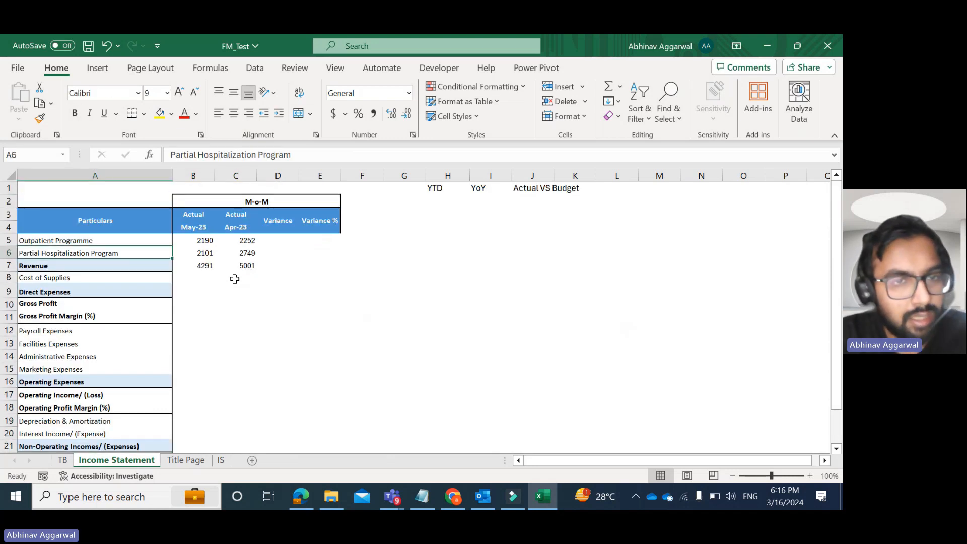
Calculate the Outpatient Programme variance in D5 with the formula =B5-C5.
{"action": "key", "text": "Right"}
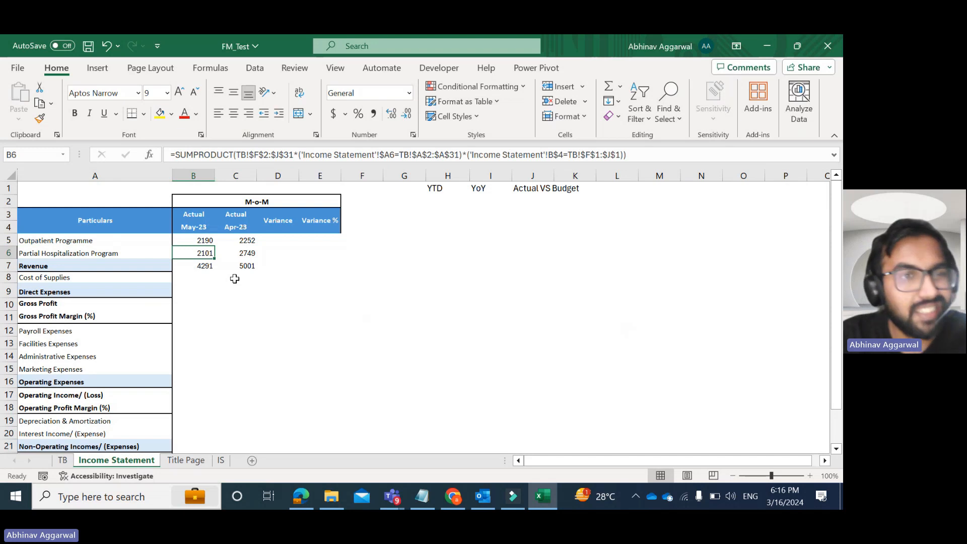
{"action": "key", "text": "Right"}
{"action": "key", "text": "Right"}
{"action": "key", "text": "Up"}
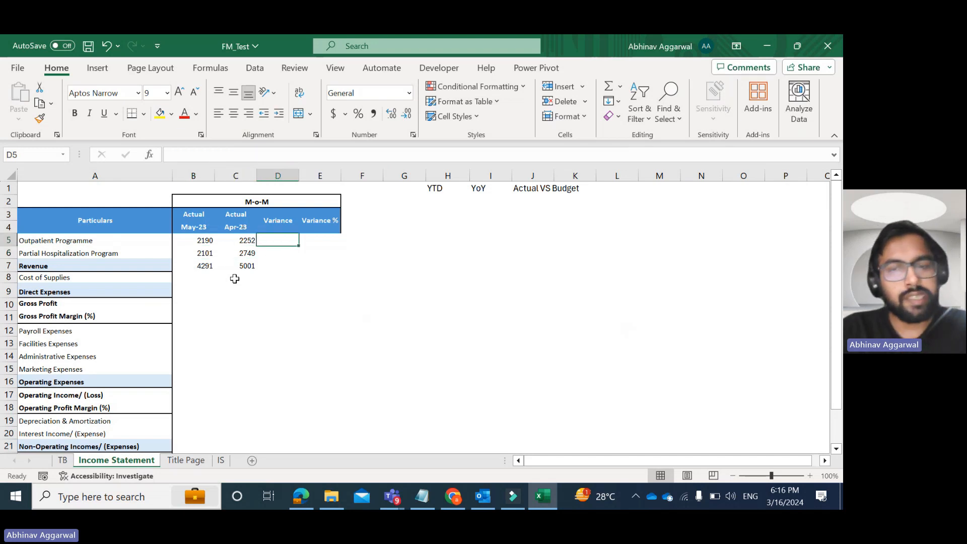
{"action": "type", "text": "="}
{"action": "key", "text": "Left"}
{"action": "key", "text": "Left"}
{"action": "type", "text": "-"}
{"action": "key", "text": "Left"}
{"action": "key", "text": "Return"}
{"action": "key", "text": "Up"}
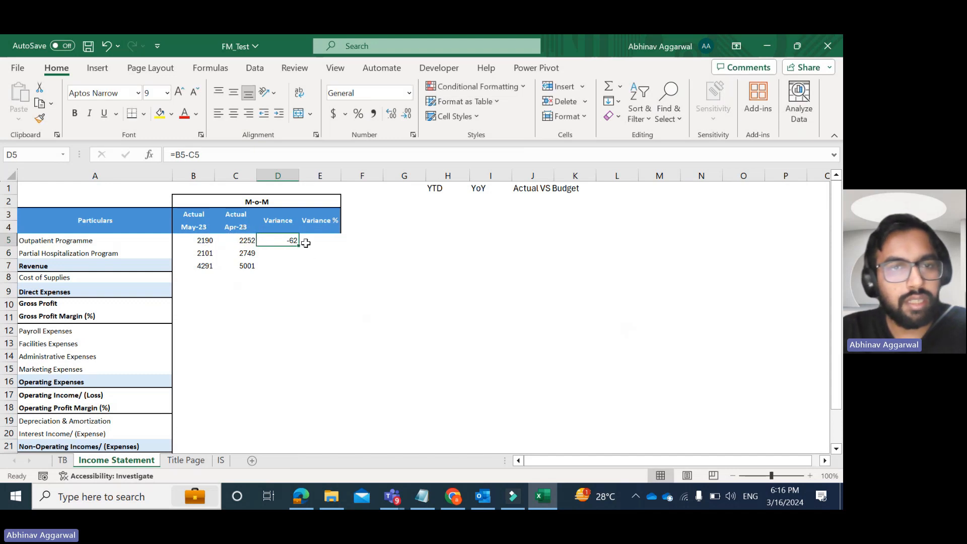
Fill the variance formula from D5 down through the Revenue row in D7.
{"action": "left_click_drag", "start_coordinate": [302, 246], "coordinate": [296, 275]}
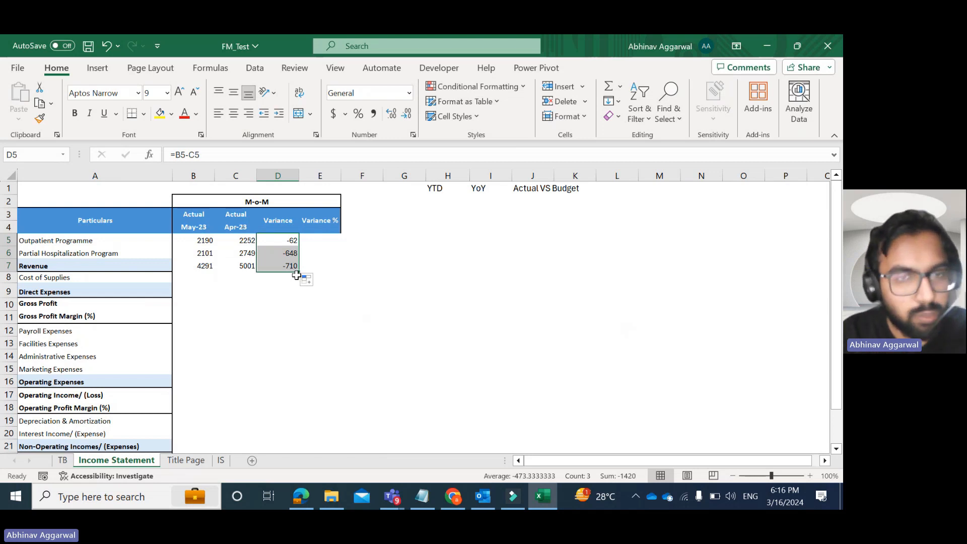
{"action": "key", "text": "Up"}
{"action": "key", "text": "Down"}
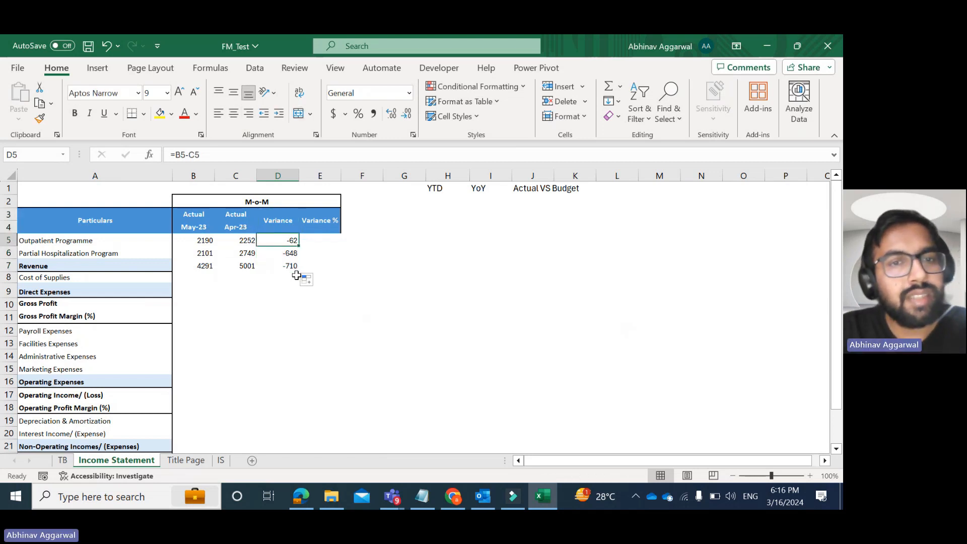
Examine how the Outpatient Programme variance compares the May-23 actual in B5 with the Apr-23 actual in C5.
{"action": "key", "text": "Left"}
{"action": "key", "text": "Left"}
{"action": "key", "text": "Right"}
{"action": "key", "text": "Left"}
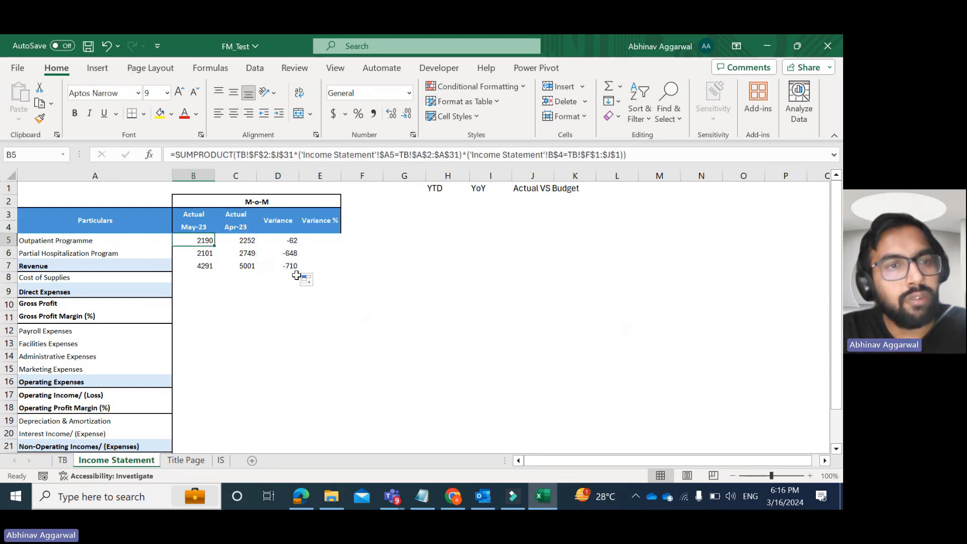
{"action": "key", "text": "Right"}
{"action": "key", "text": "Left"}
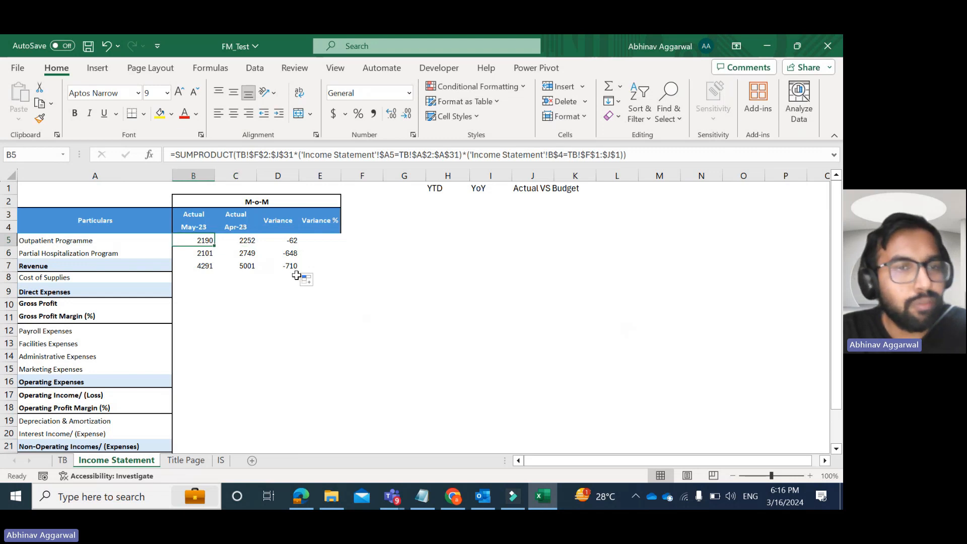
{"action": "key", "text": "Right"}
{"action": "key", "text": "Right"}
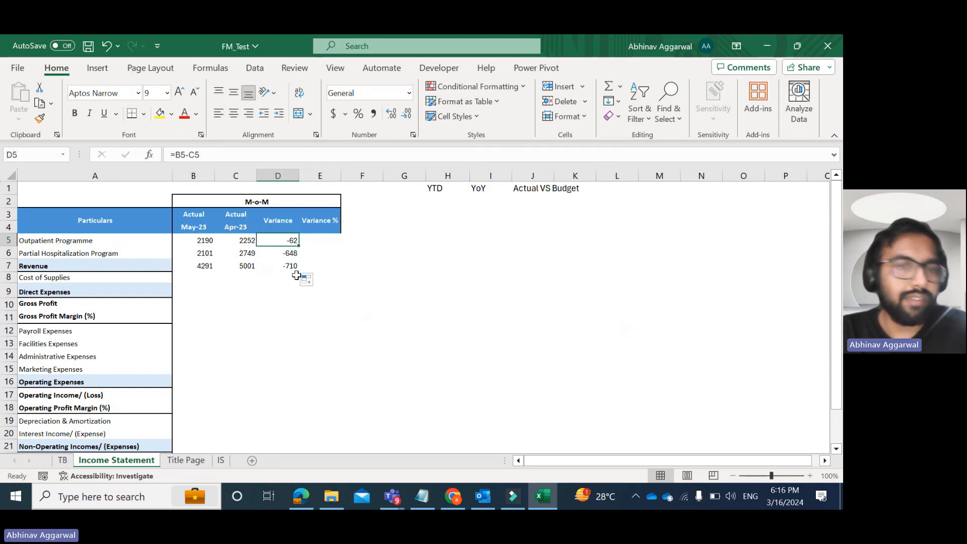
Calculate the Outpatient Programme variance percentage in E5 with the formula =IFERROR(D5/C5,0).
{"action": "key", "text": "Right"}
{"action": "key", "text": "Right"}
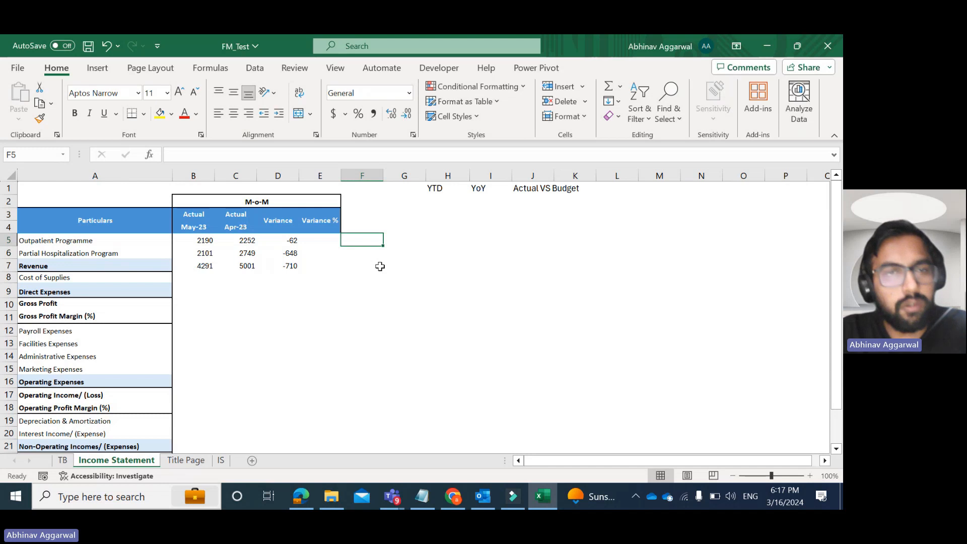
{"action": "key", "text": "Left"}
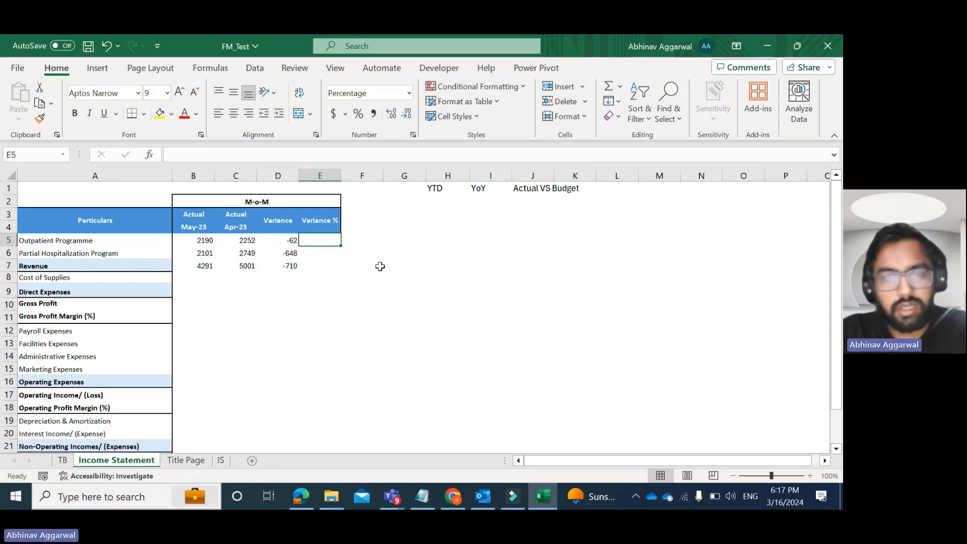
{"action": "type", "text": "=iferro"}
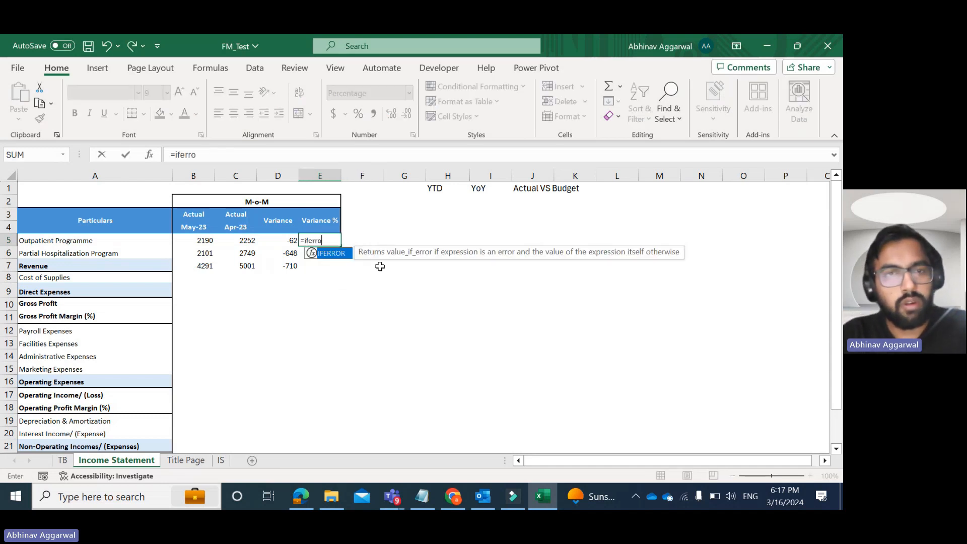
{"action": "key", "text": "Tab"}
{"action": "left_click", "coordinate": [278, 241]}
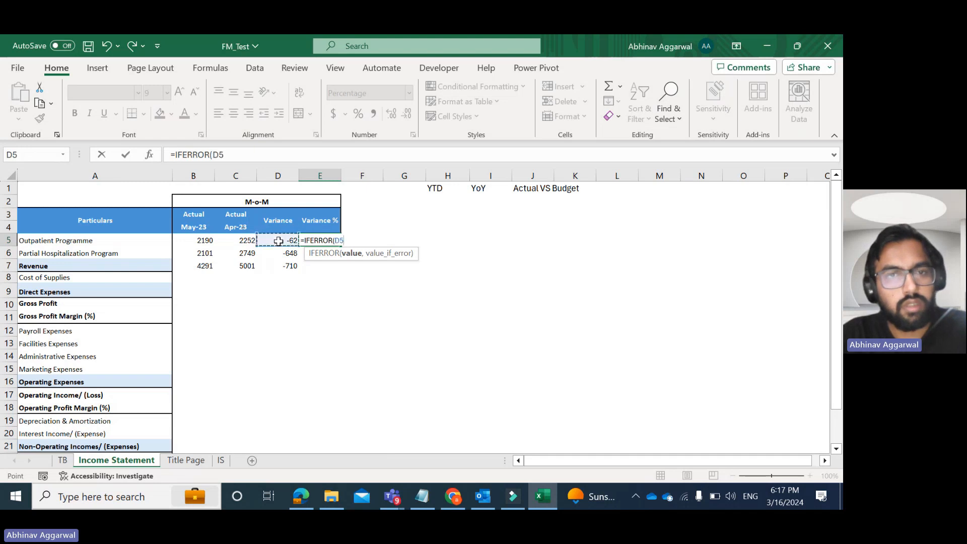
{"action": "type", "text": "/"}
{"action": "left_click", "coordinate": [237, 242]}
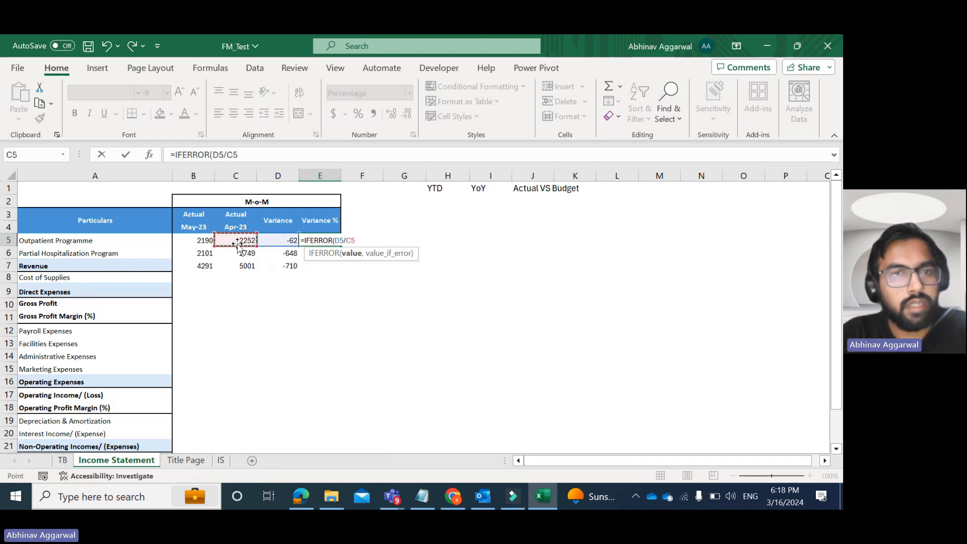
{"action": "type", "text": "),0)"}
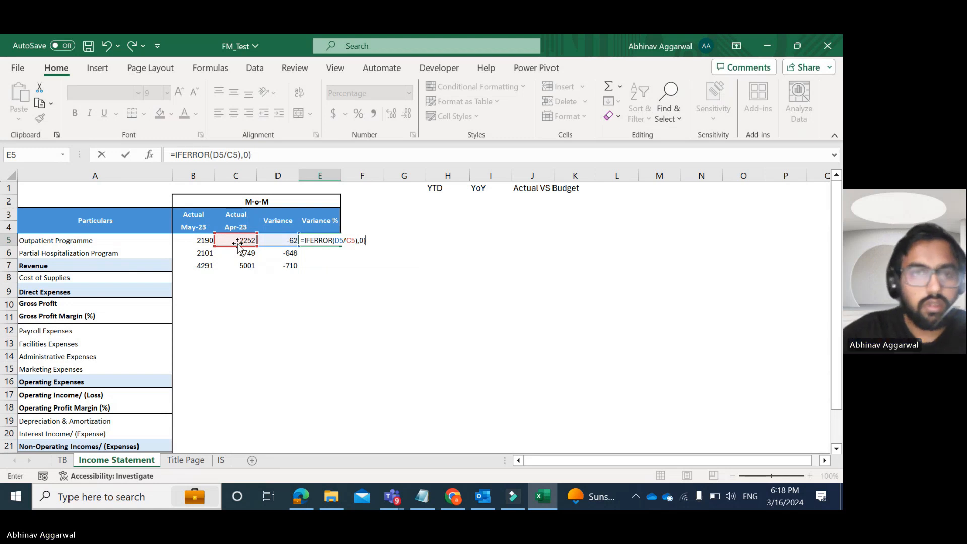
{"action": "key", "text": "Return"}
{"action": "key", "text": "Return"}
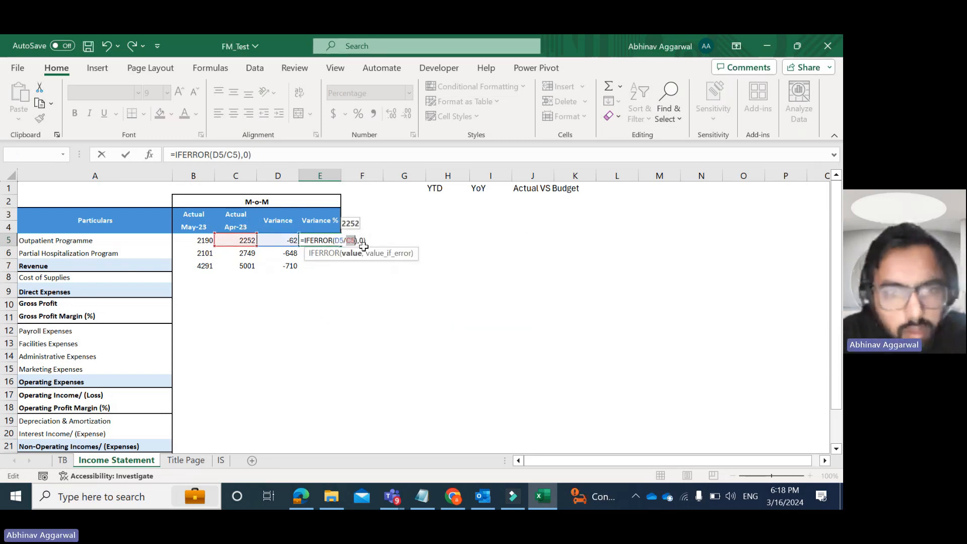
{"action": "key", "text": "Delete"}
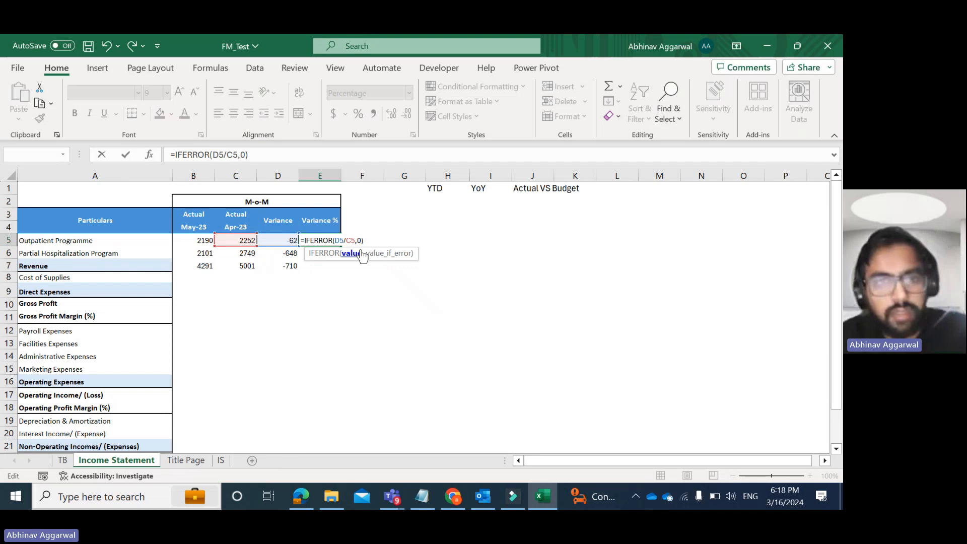
{"action": "key", "text": "Return"}
{"action": "key", "text": "Up"}
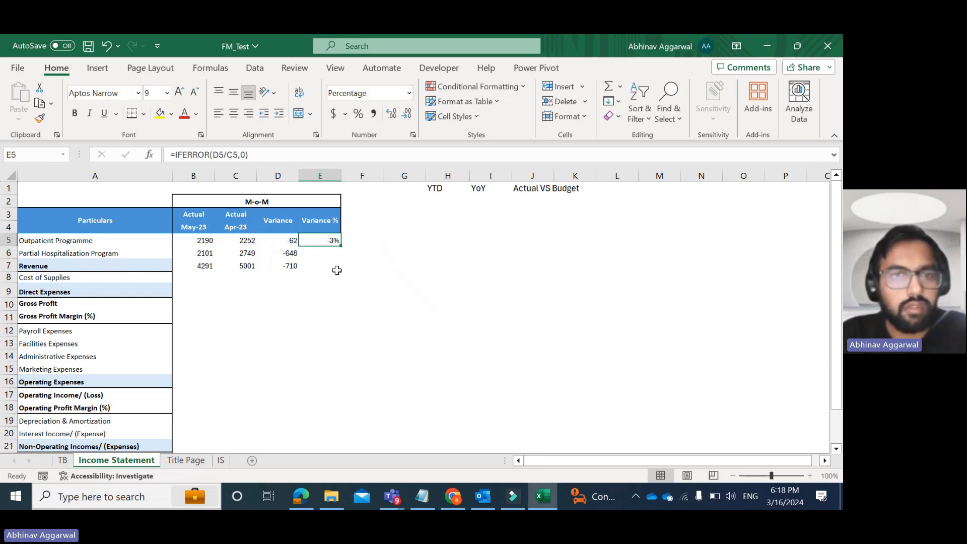
Fill the variance percentage formula from E5 down through the Revenue row in E7.
{"action": "left_click_drag", "start_coordinate": [341, 249], "coordinate": [342, 273]}
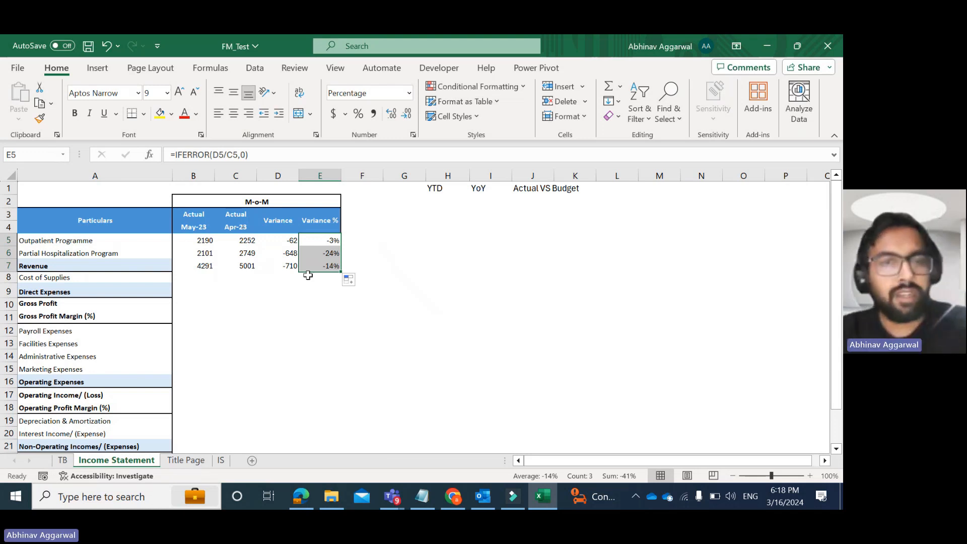
{"action": "key", "text": "Down"}
{"action": "key", "text": "Down"}
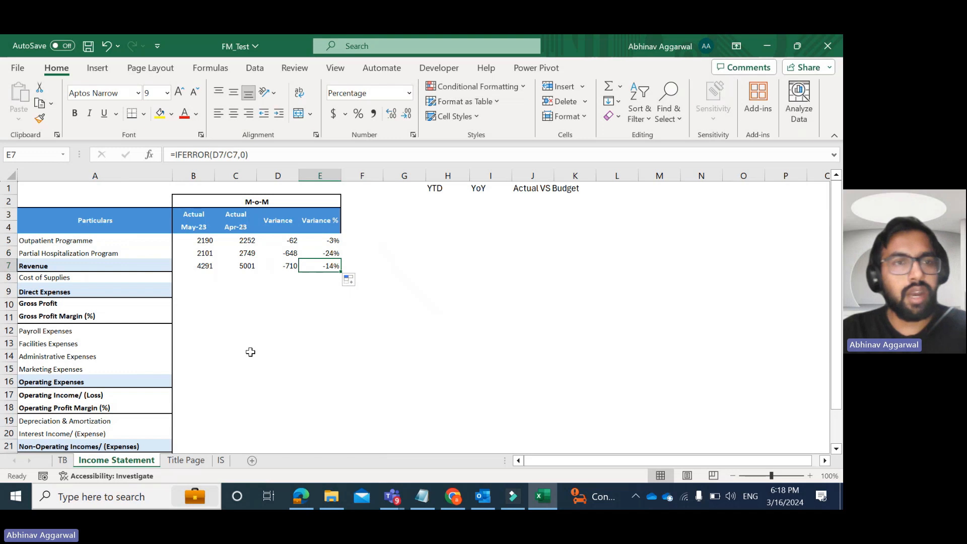
Select the May-23 SUMPRODUCT formula for Partial Hospitalization Program in B6.
{"action": "key", "text": "Right"}
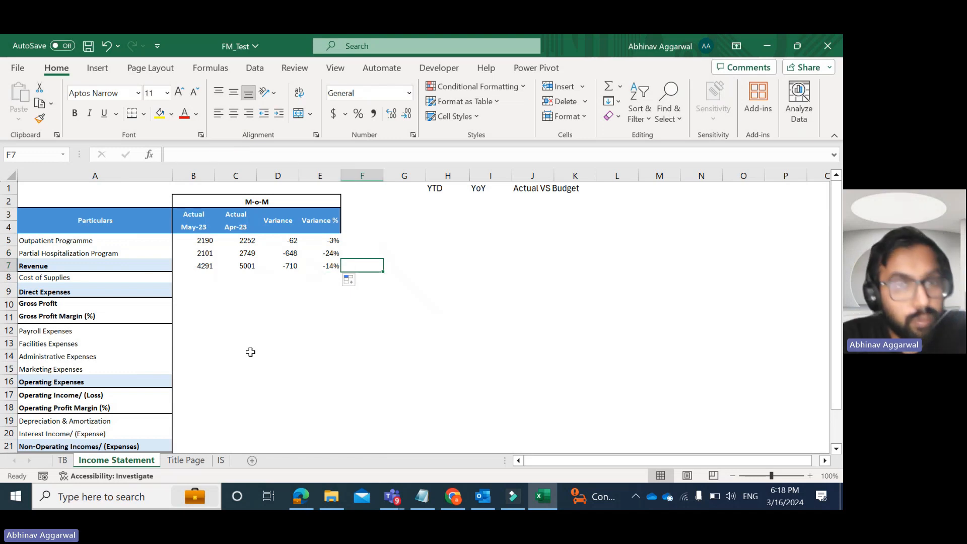
{"action": "key", "text": "Left"}
{"action": "key", "text": "Left"}
{"action": "key", "text": "Left"}
{"action": "key", "text": "Left"}
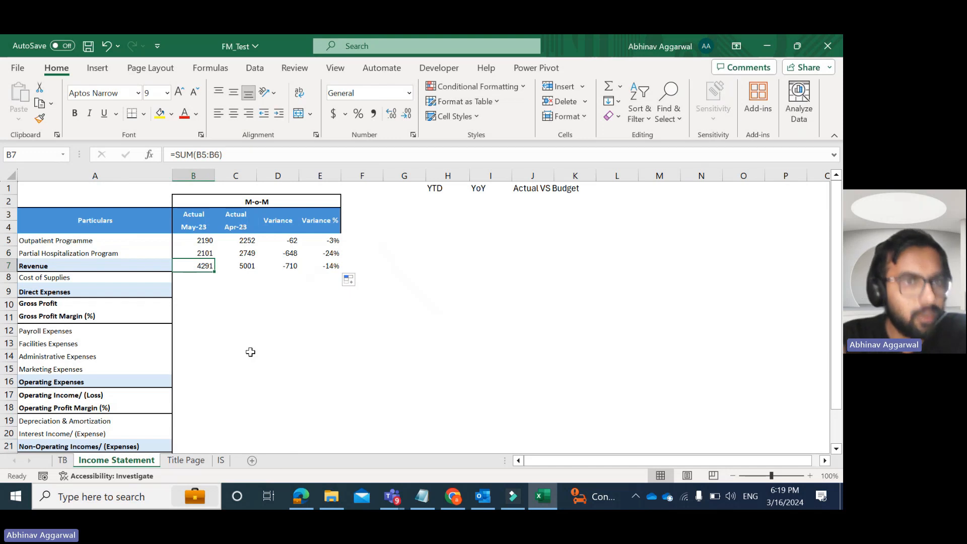
{"action": "key", "text": "Up"}
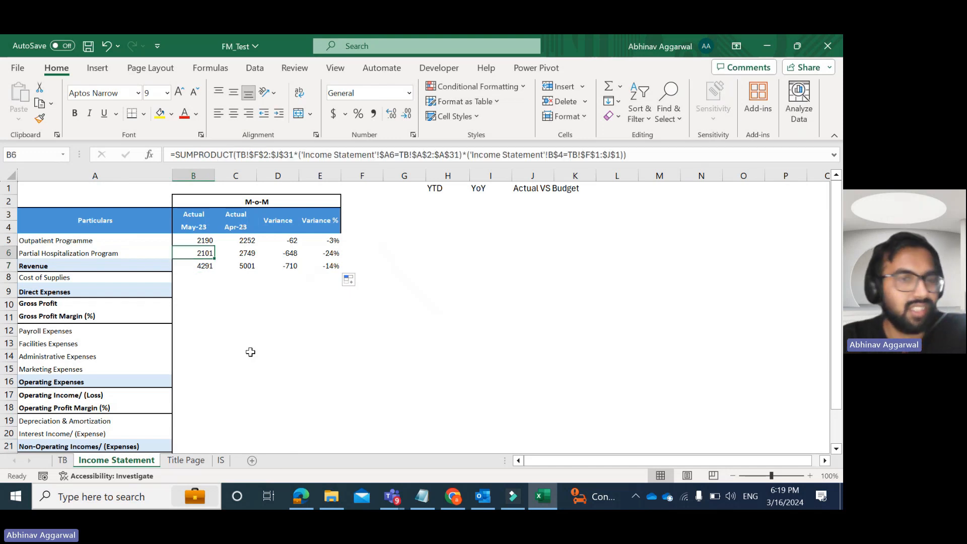